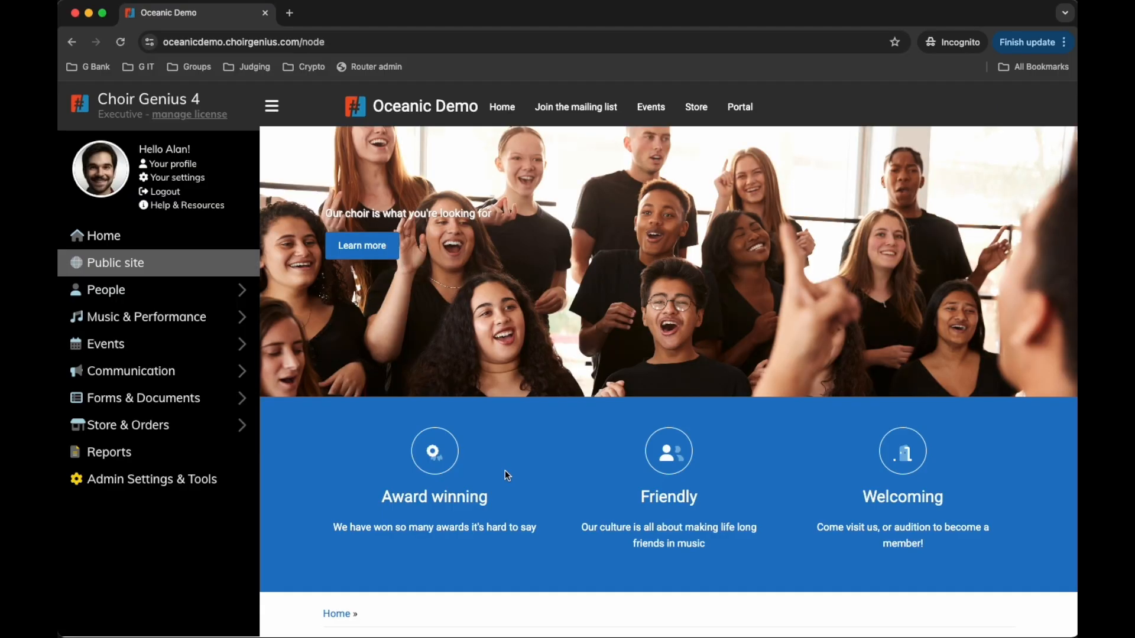
Look through the public site's home page from the banner down to the testimonials and footer.
scroll(507, 474, "down", 2)
scroll(505, 471, "up", 2)
scroll(505, 470, "down", 10)
scroll(505, 471, "down", 20)
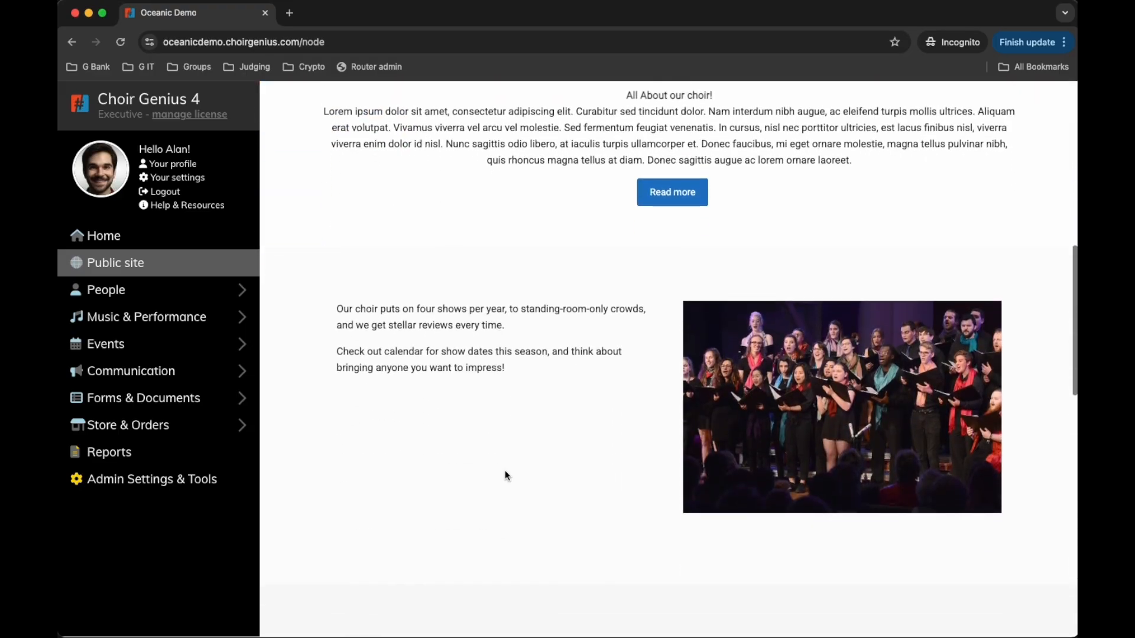
scroll(505, 470, "down", 2)
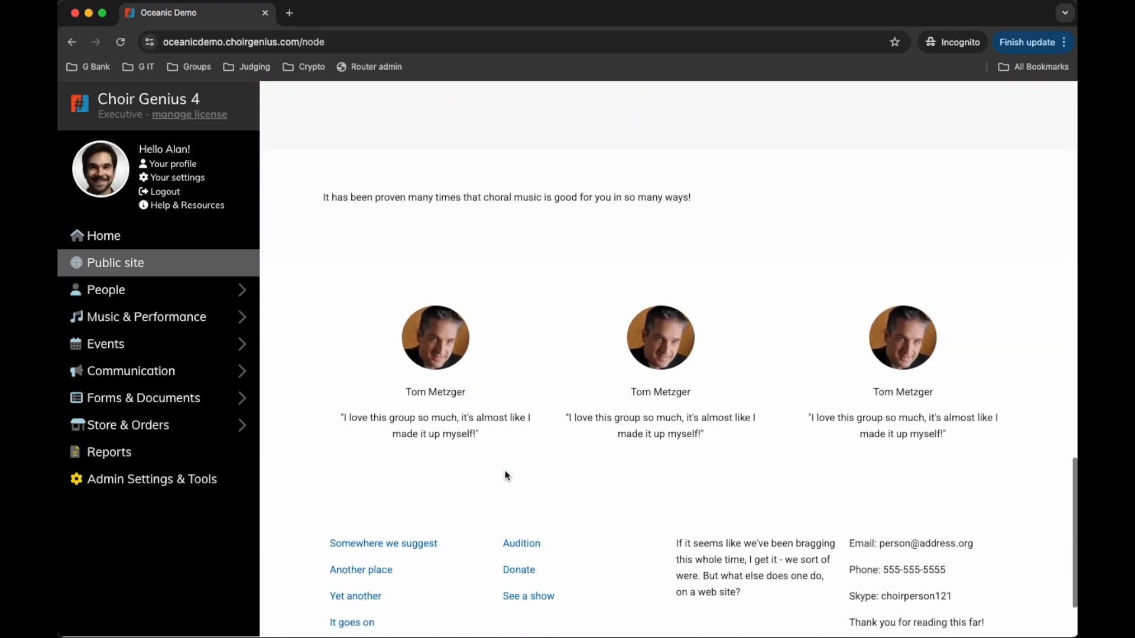
scroll(505, 470, "up", 20)
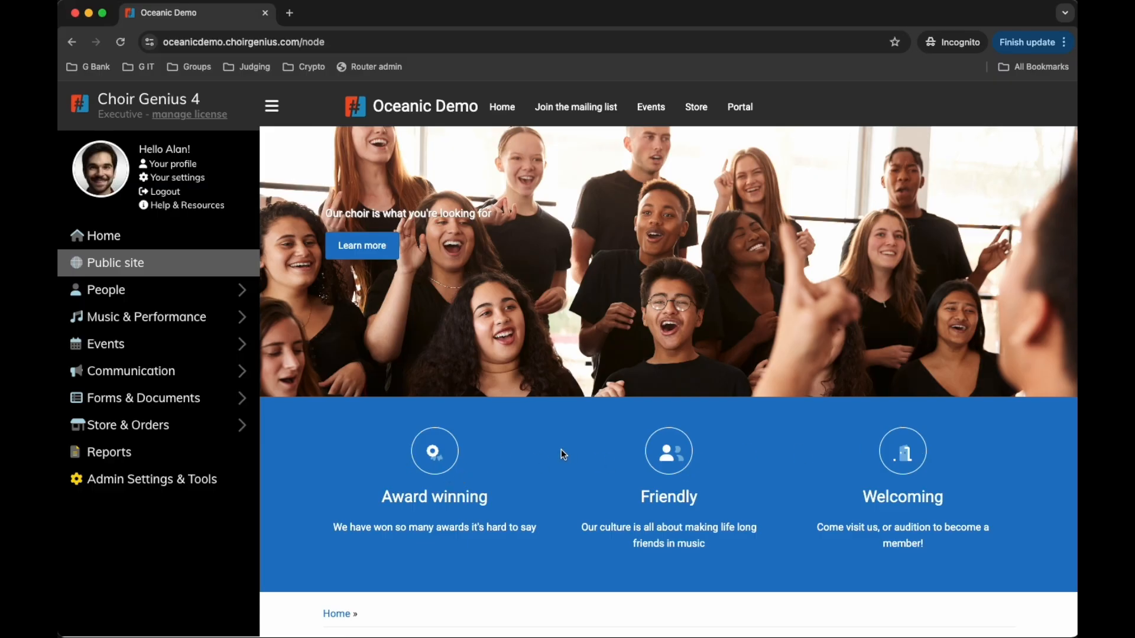
Open the public site's basic settings from the admin settings and tools.
left_click(152, 480)
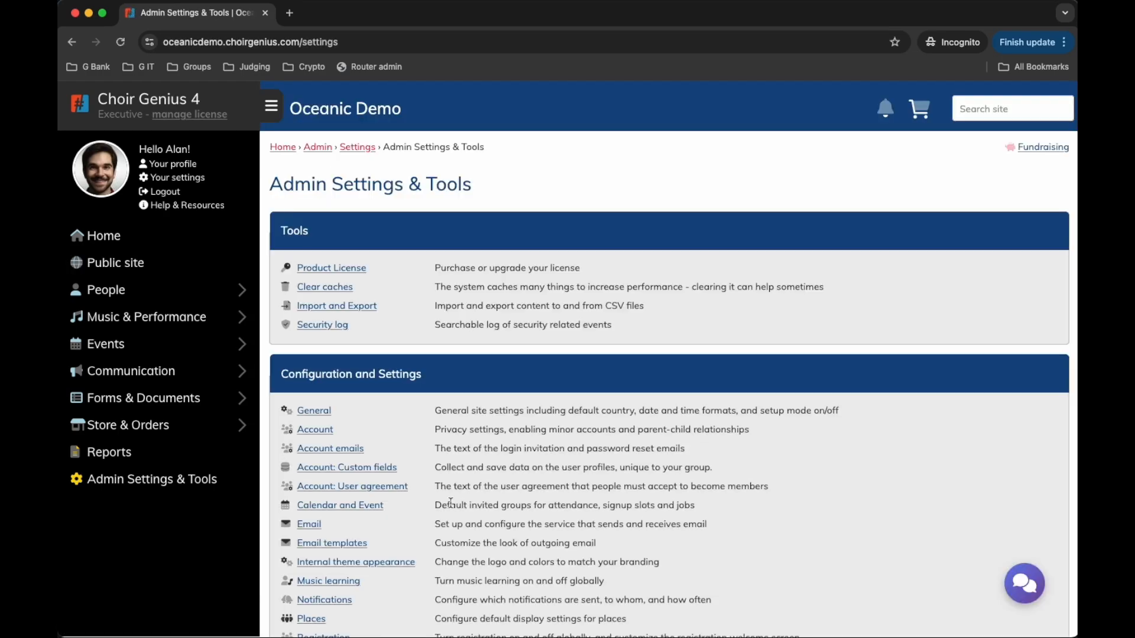
scroll(451, 504, "down", 4)
scroll(450, 503, "up", 4)
scroll(451, 503, "down", 6)
left_click(352, 532)
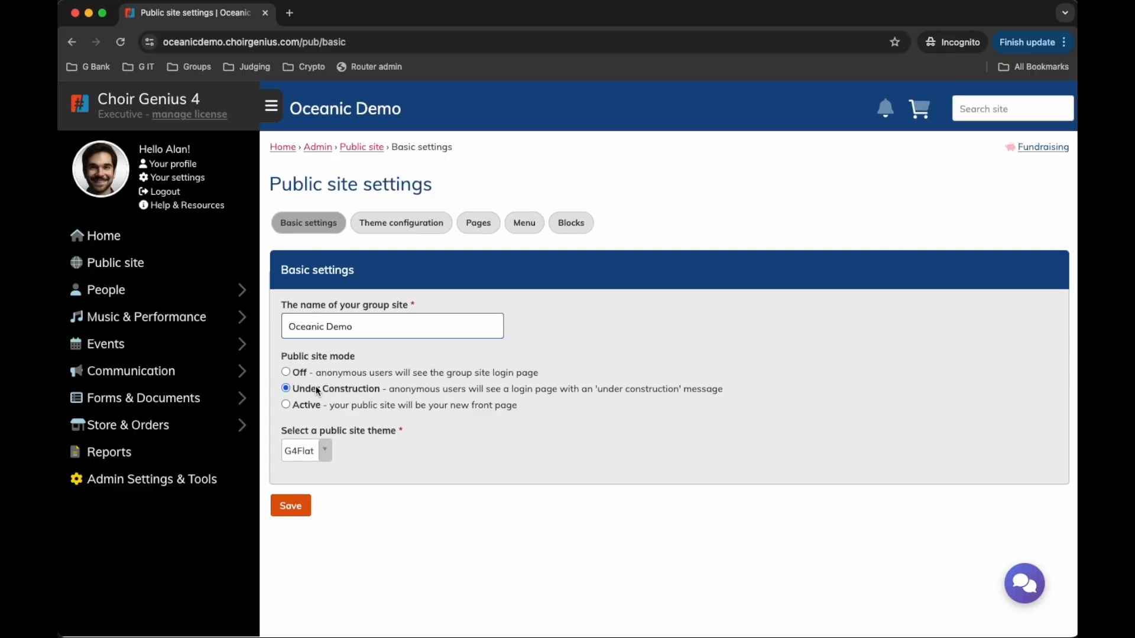
Save the public site mode as Off, and save it again as Under Construction.
left_click(286, 373)
left_click(292, 509)
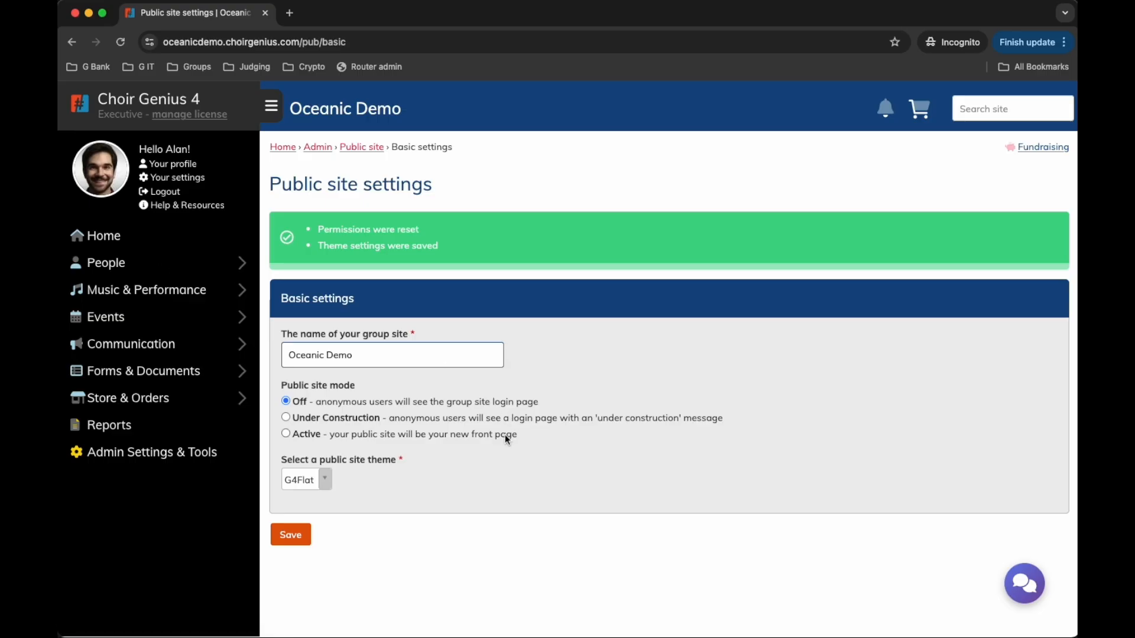
left_click(286, 417)
left_click(290, 534)
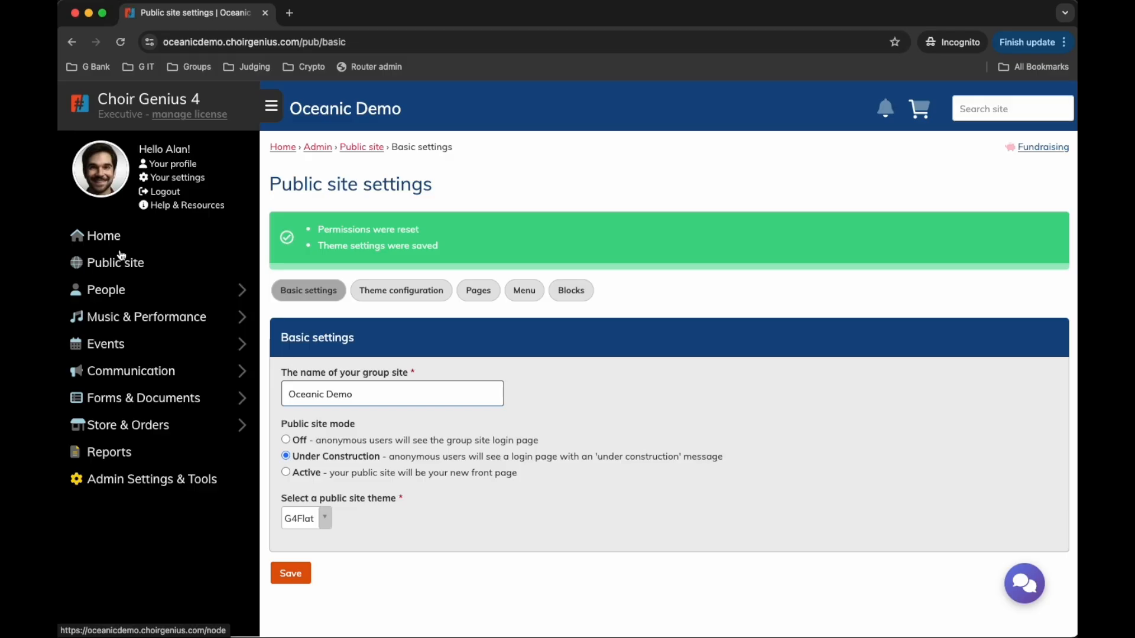
Try the Off public site mode and select G4Flat as the public site theme.
left_click(286, 473)
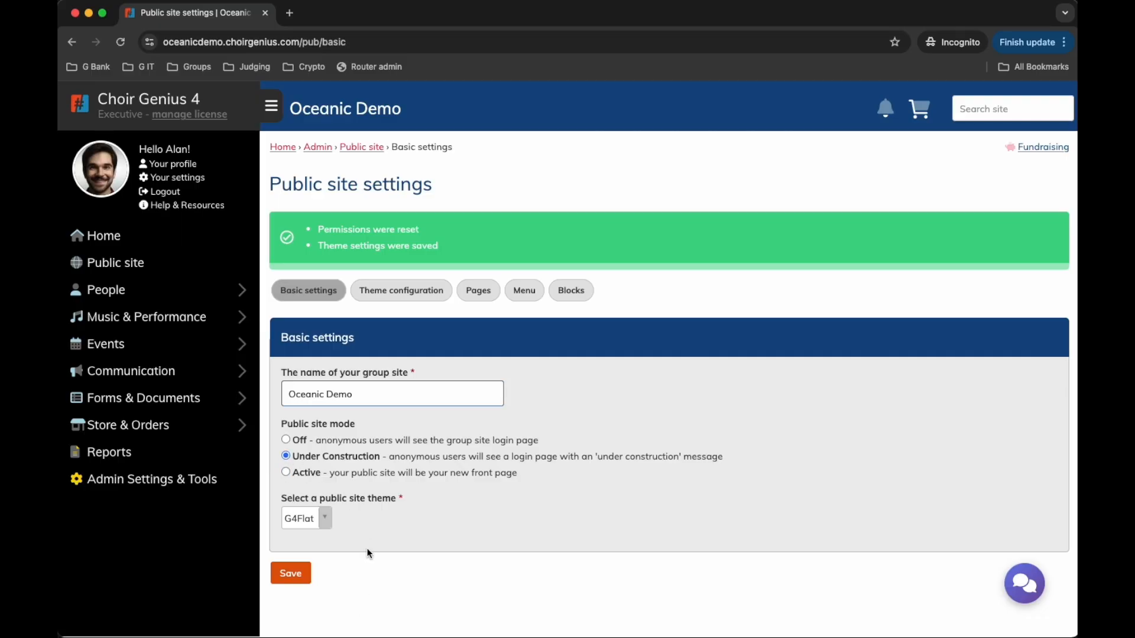
left_click(298, 577)
triple_click(368, 394)
left_click(427, 443)
triple_click(381, 395)
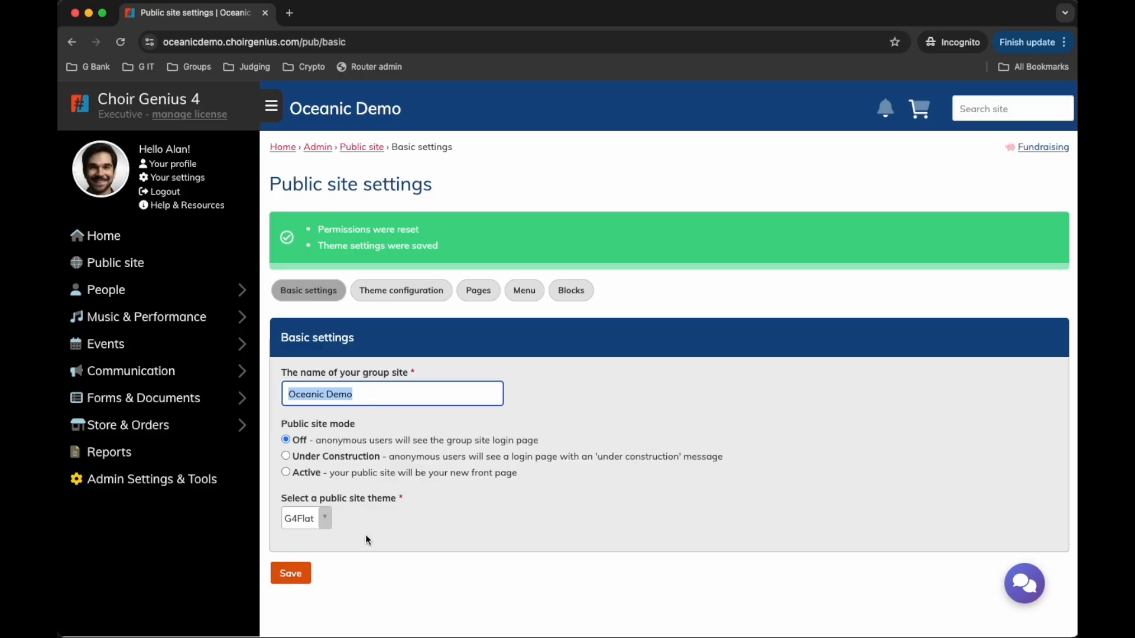
left_click(318, 523)
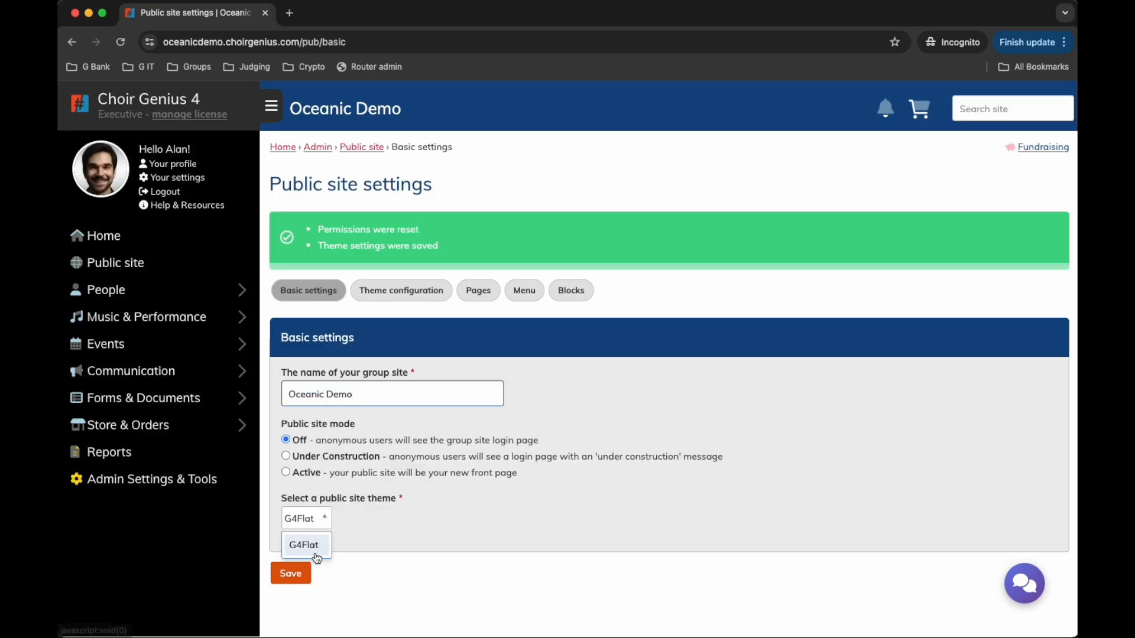
left_click(315, 546)
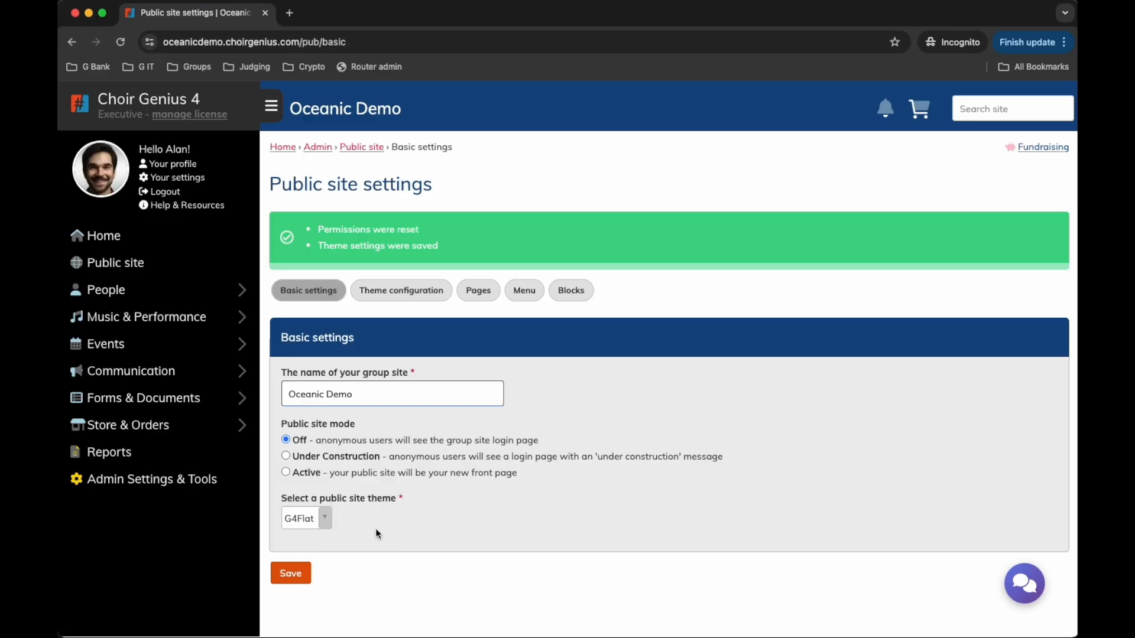
left_click(330, 519)
left_click(310, 545)
View the public site while logged in, and log out to examine the notice on the site login page.
left_click(93, 263)
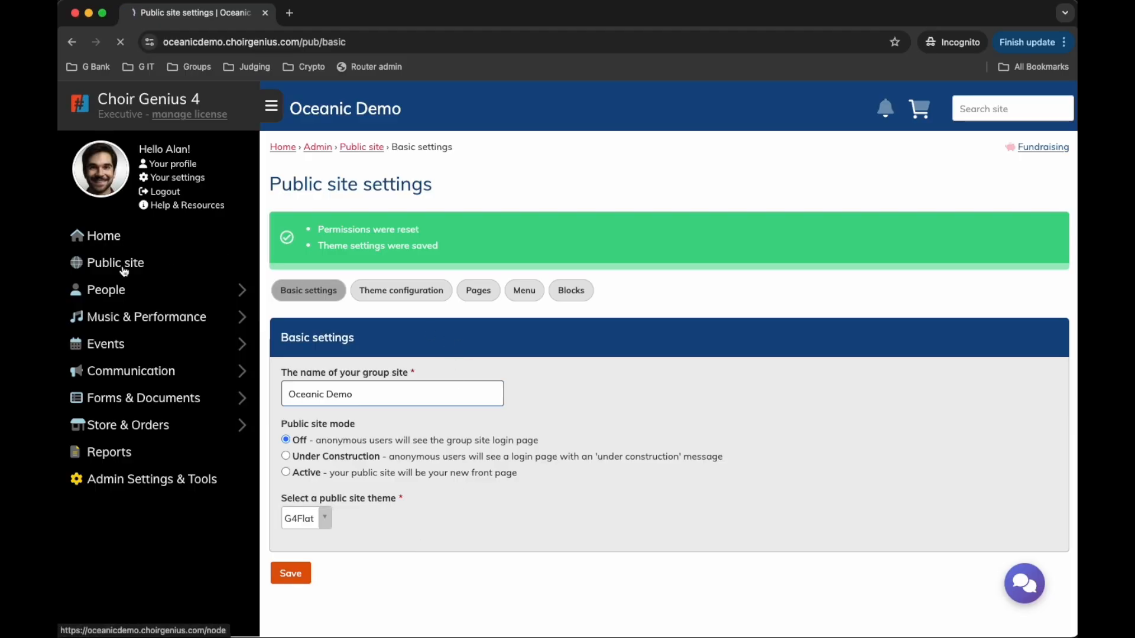
scroll(555, 435, "down", 2)
scroll(555, 436, "up", 2)
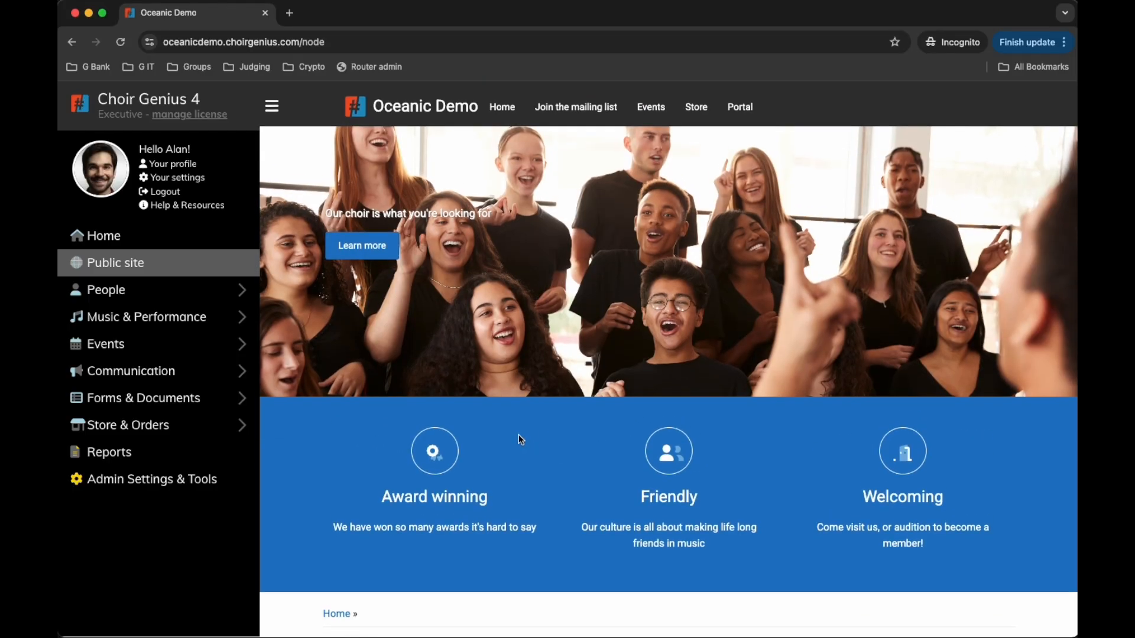
left_click(171, 195)
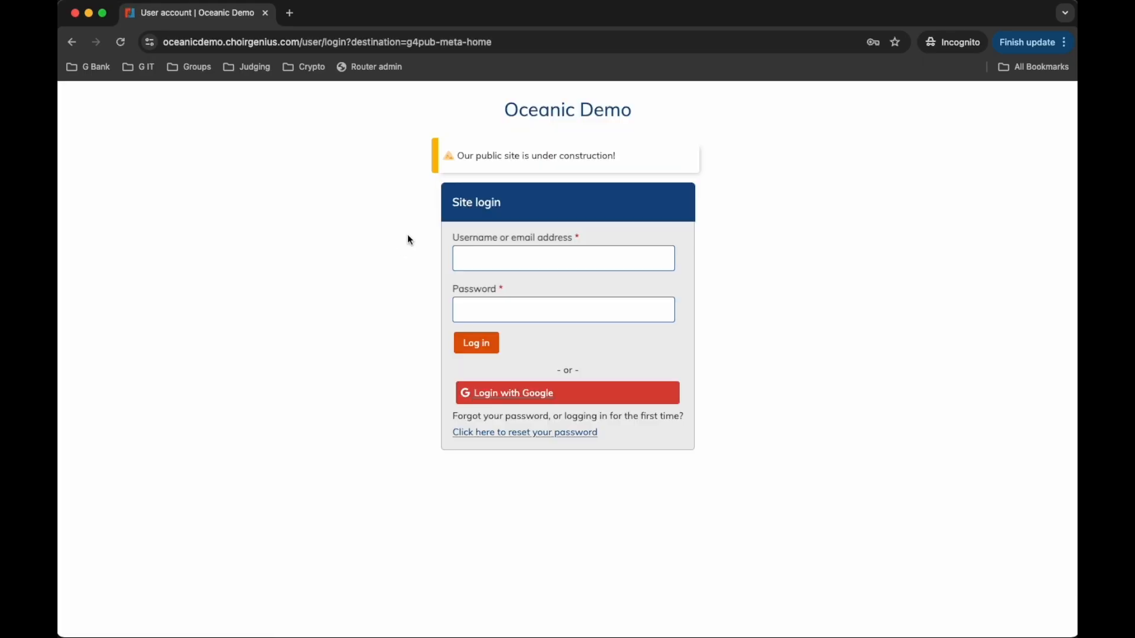
left_click_drag(459, 156, 615, 156)
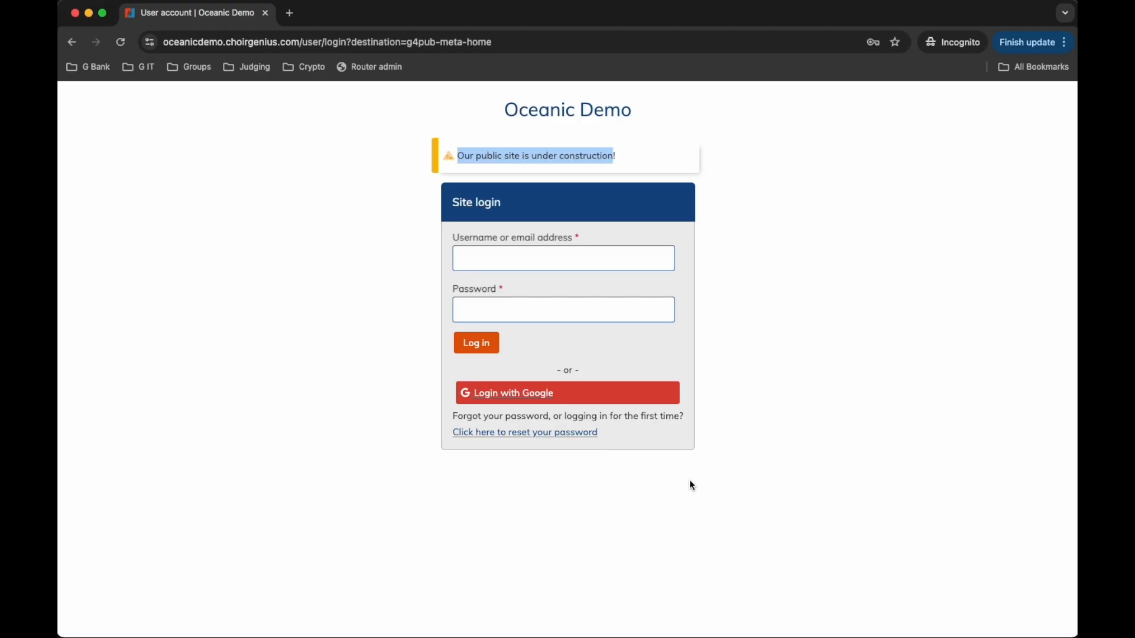
Log back in to the site with the administrator's saved username and password.
left_click(500, 251)
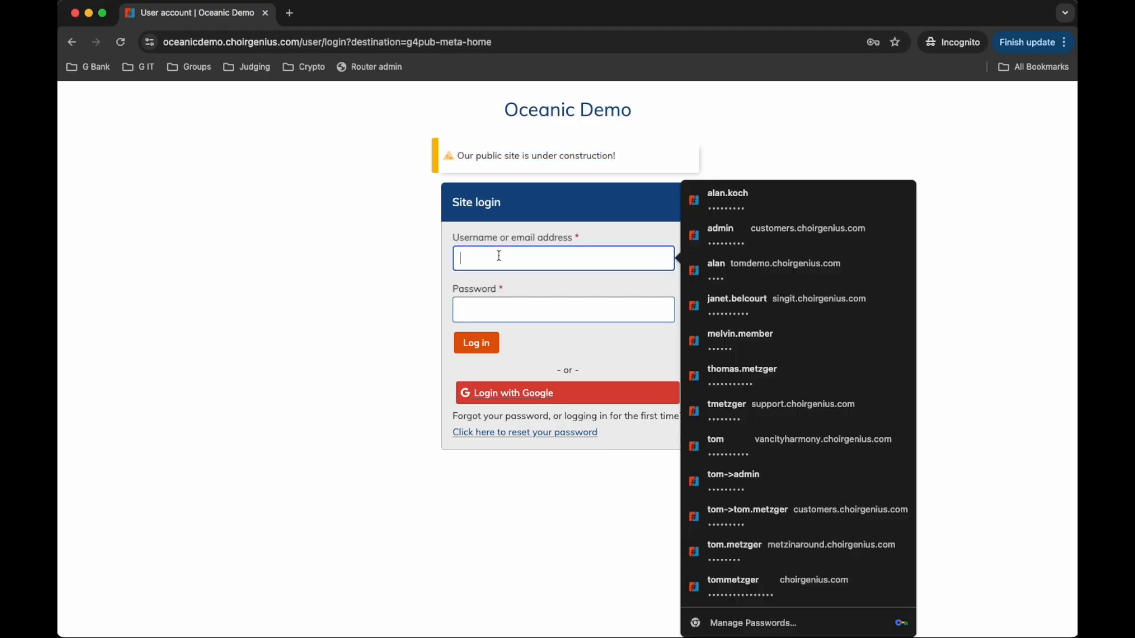
left_click(764, 208)
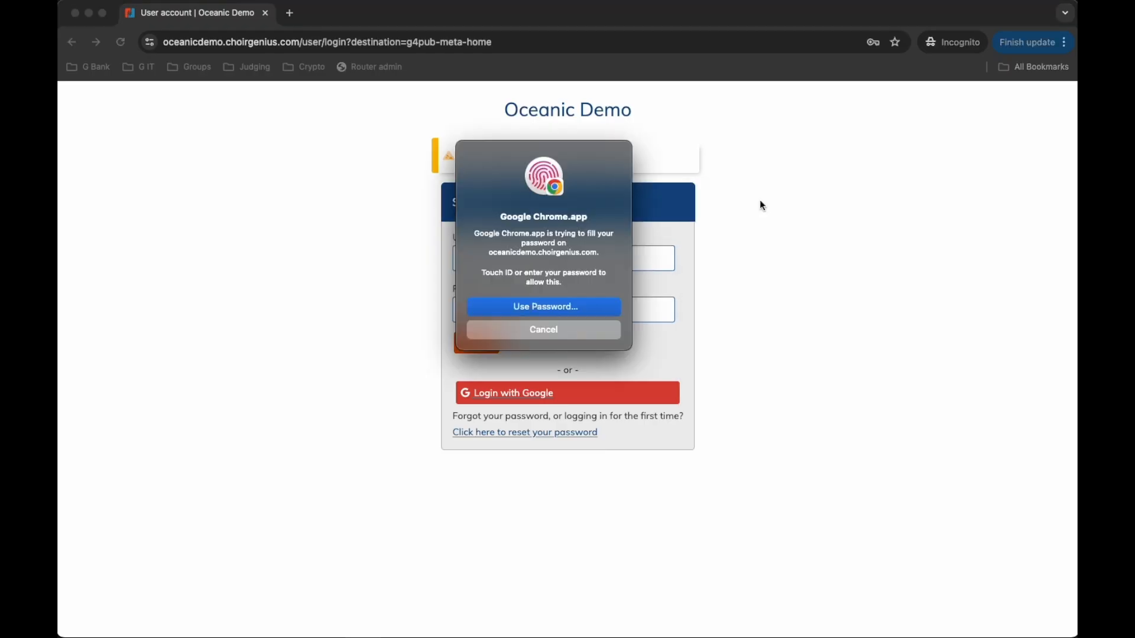
left_click(477, 346)
Open the public site's theme configuration from the admin settings and tools.
left_click(178, 480)
scroll(375, 509, "down", 4)
scroll(375, 508, "down", 3)
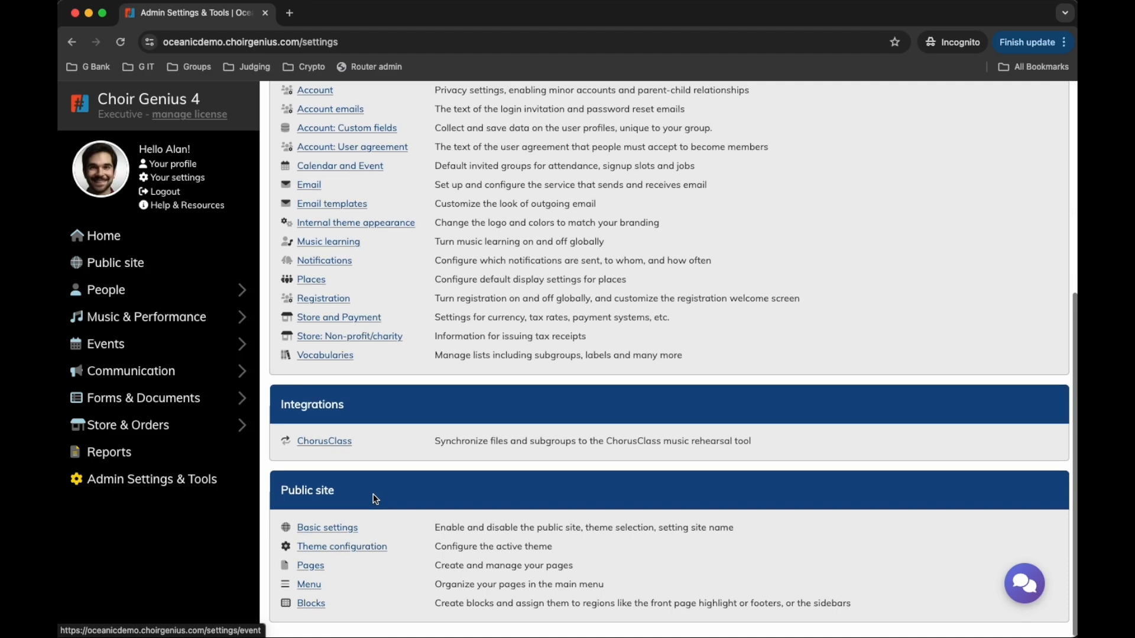
left_click(354, 548)
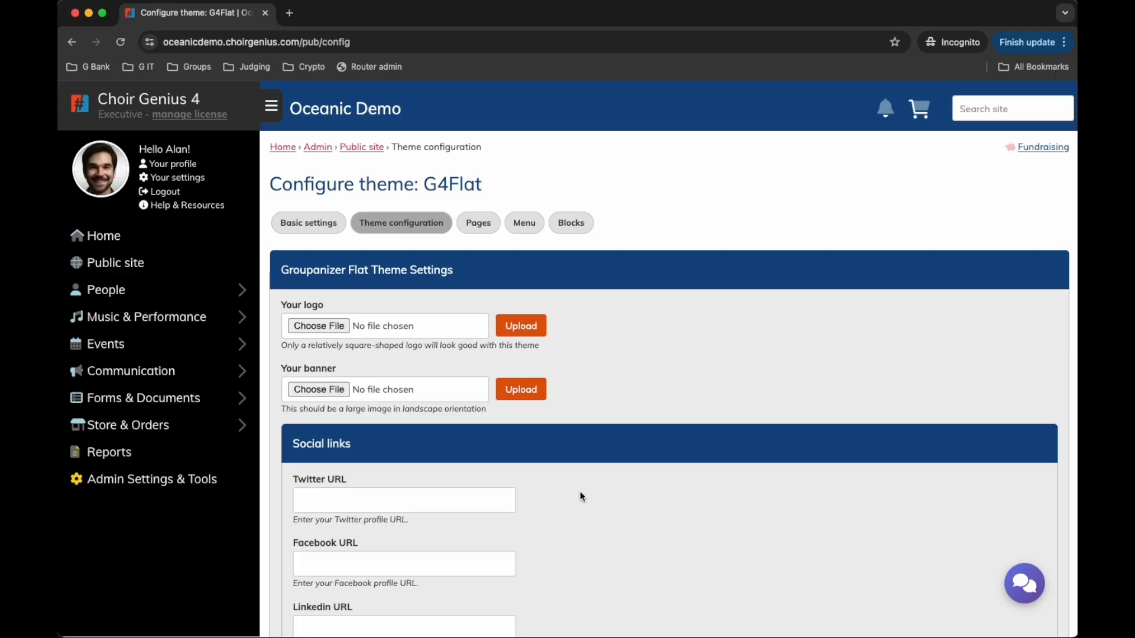
Try the Crimson Slate color preset for the public site theme.
scroll(580, 492, "down", 3)
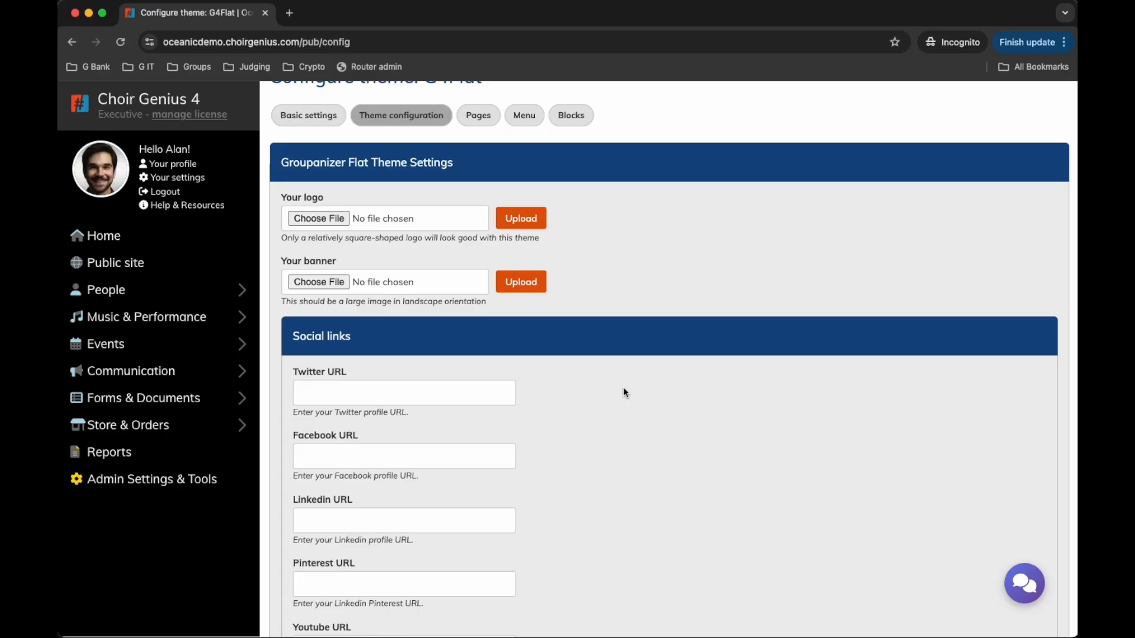
scroll(623, 389, "down", 3)
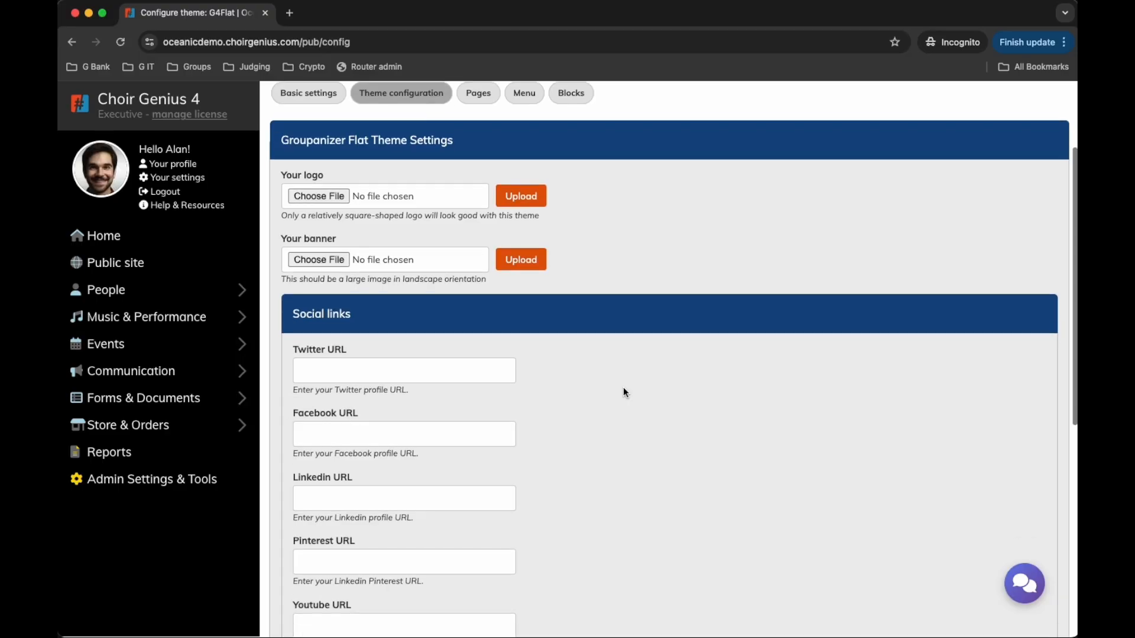
scroll(624, 392, "down", 5)
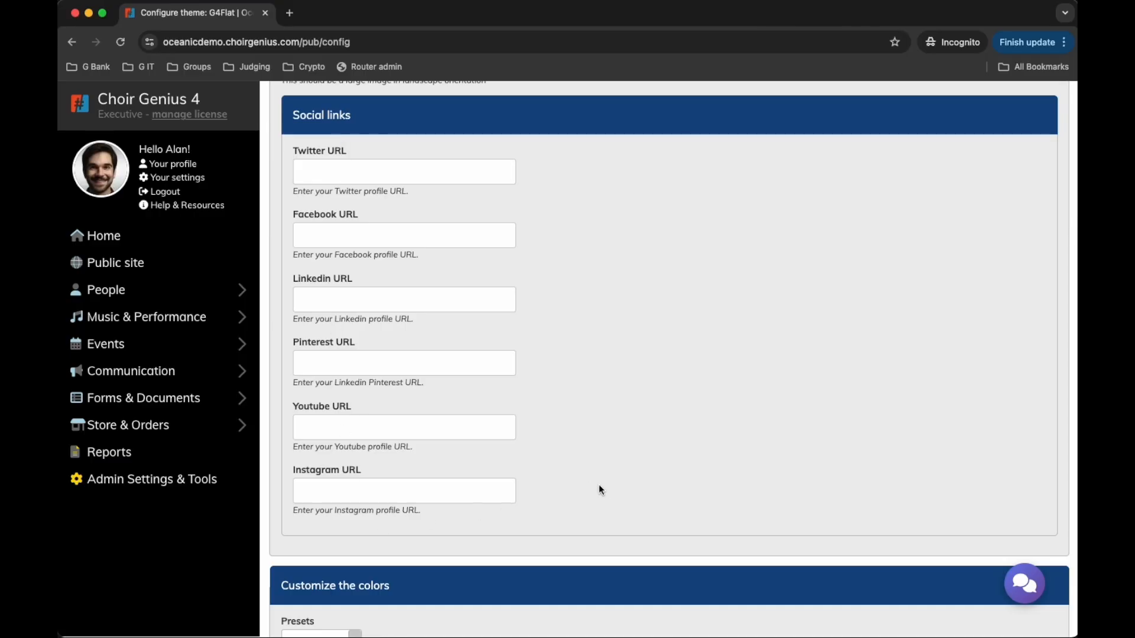
scroll(599, 490, "down", 8)
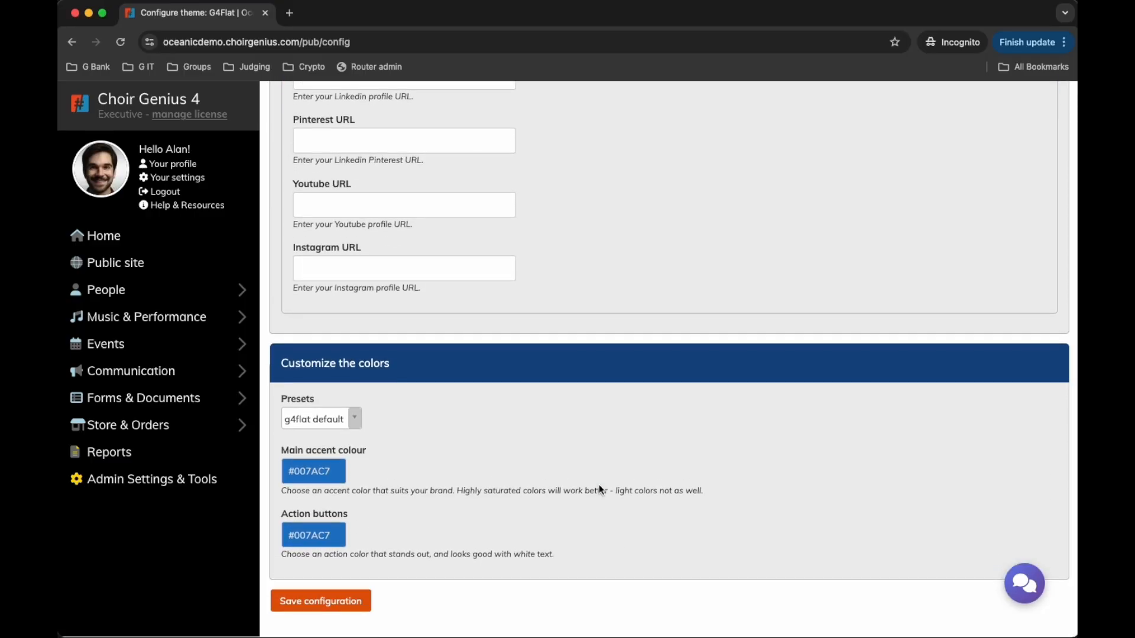
left_click(355, 424)
left_click(378, 421)
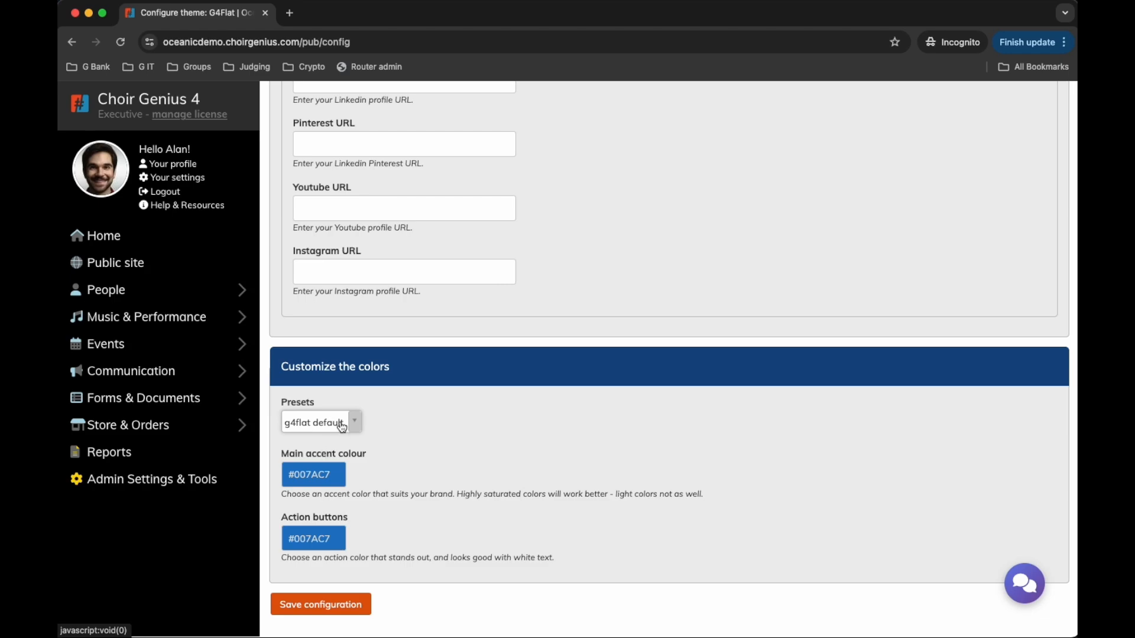
left_click(348, 422)
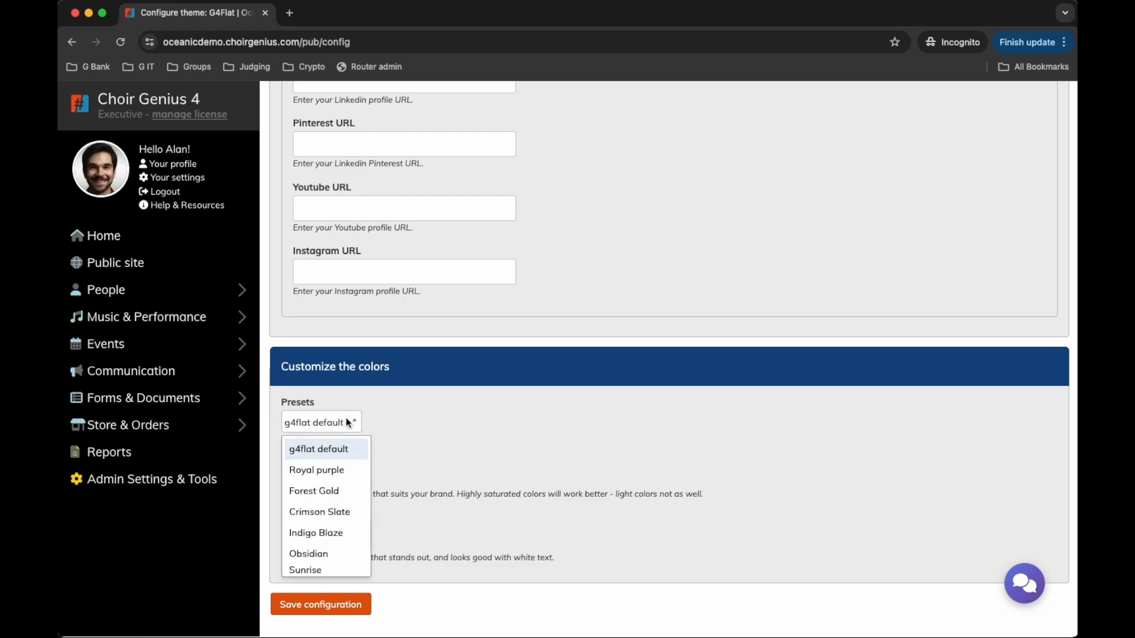
left_click(323, 511)
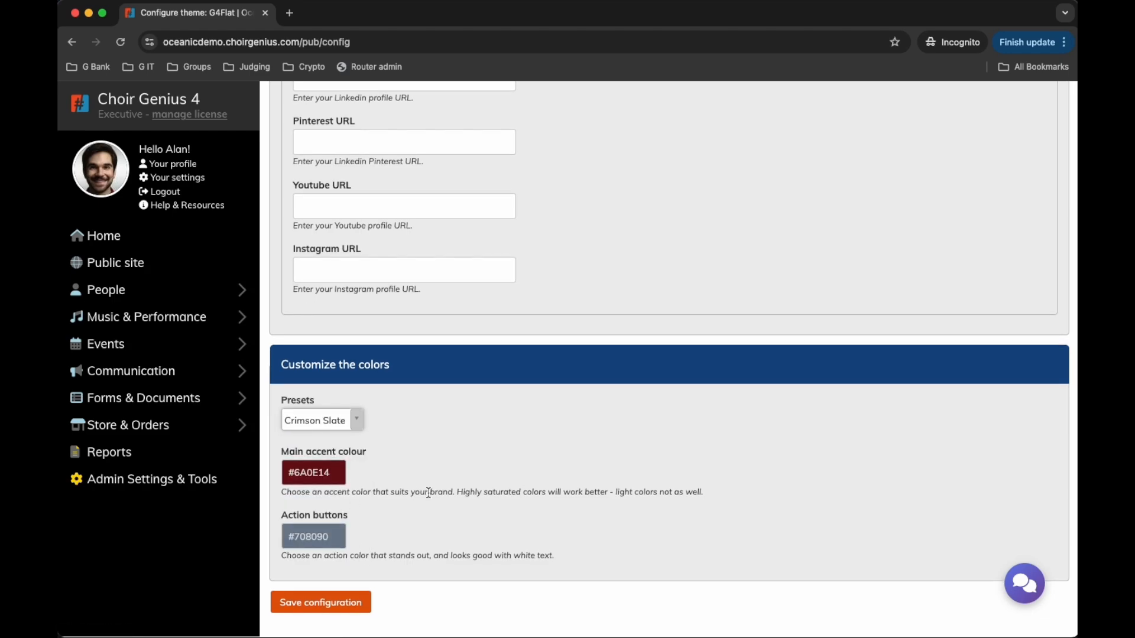
Try the Obsidian Sunrise and Forest Gold color presets, and return to the g4flat default preset.
left_click(358, 423)
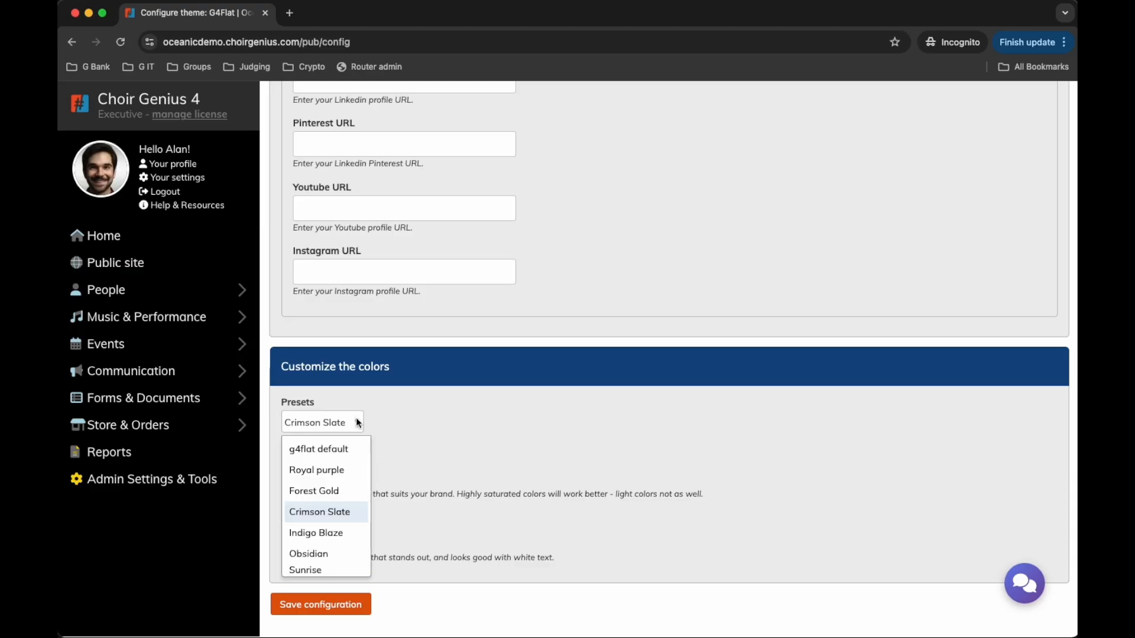
left_click(328, 553)
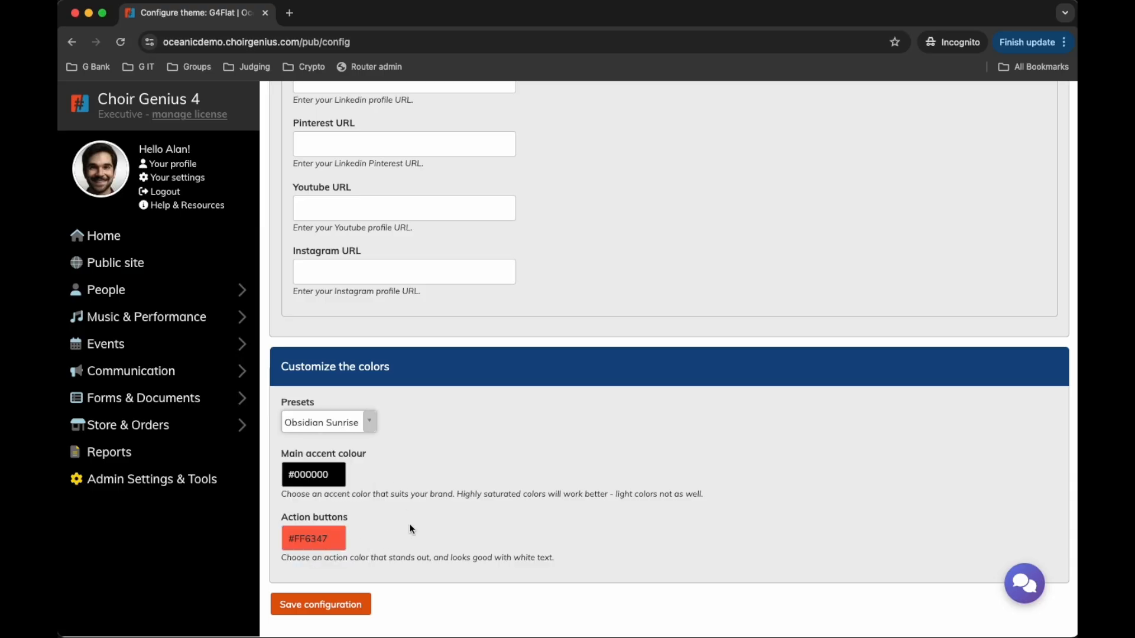
left_click(361, 421)
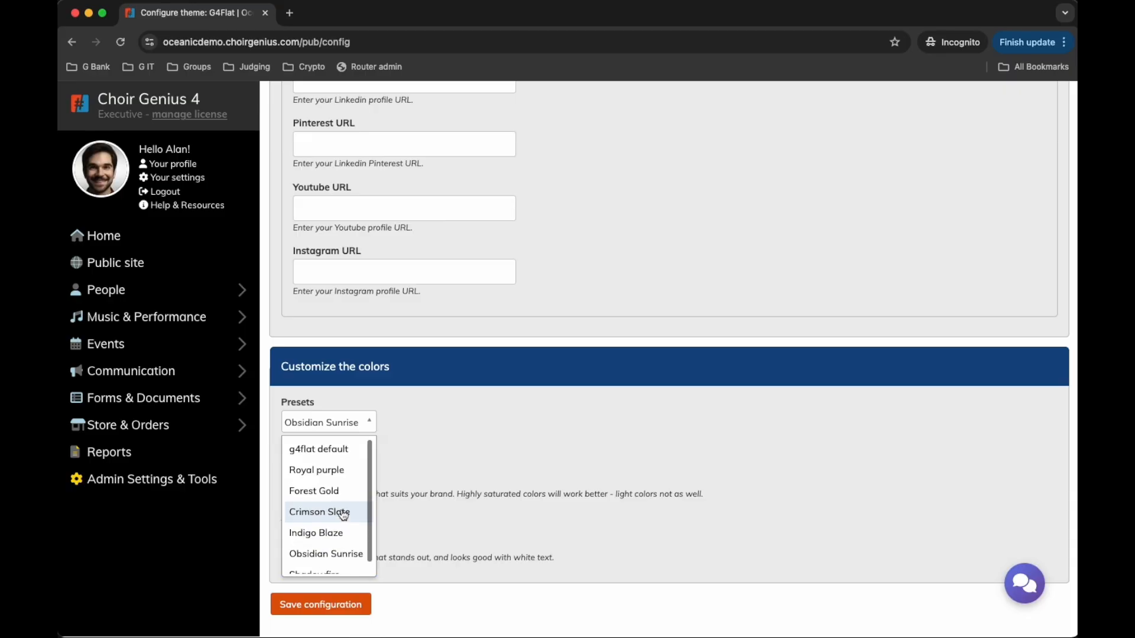
left_click(333, 492)
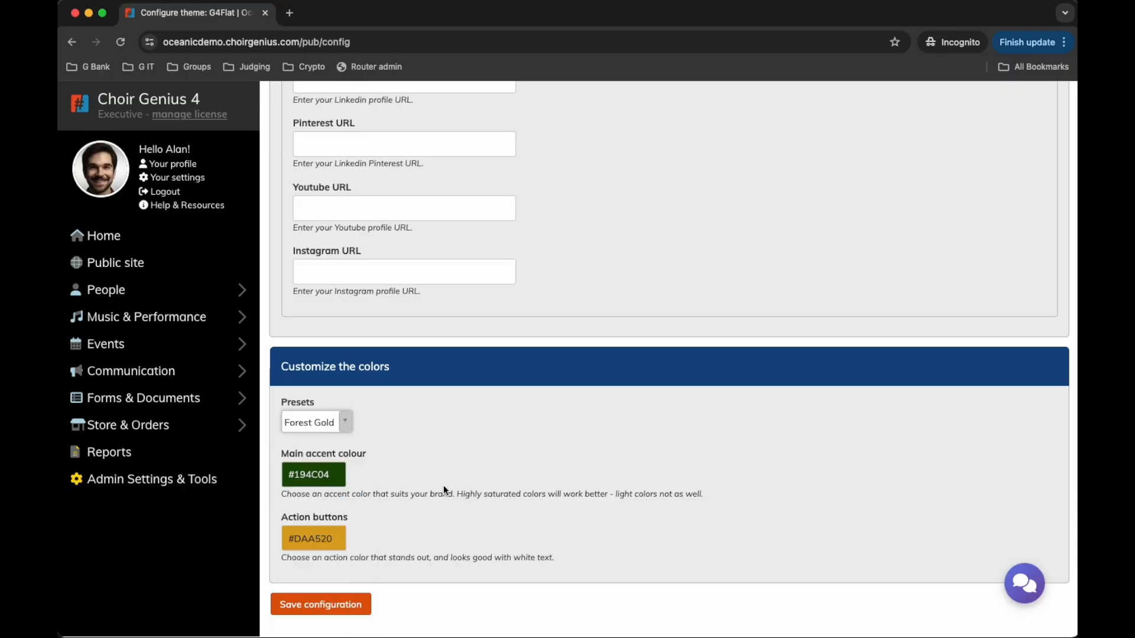
left_click(331, 421)
left_click(332, 450)
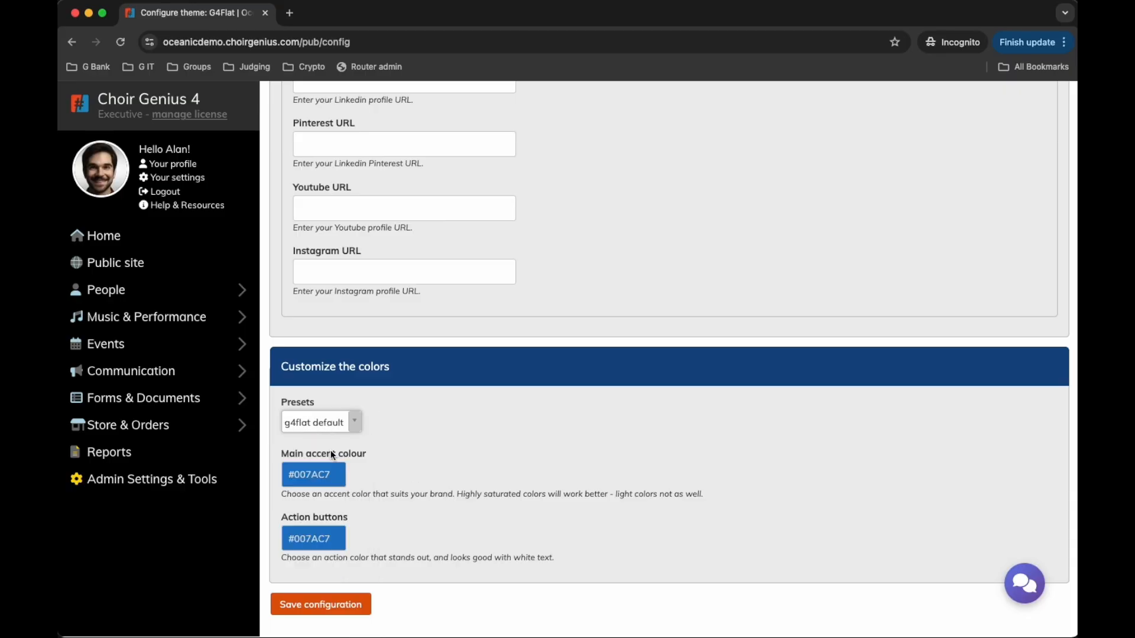
Set the theme's main accent colour to the darker blue #116EA8.
left_click(320, 474)
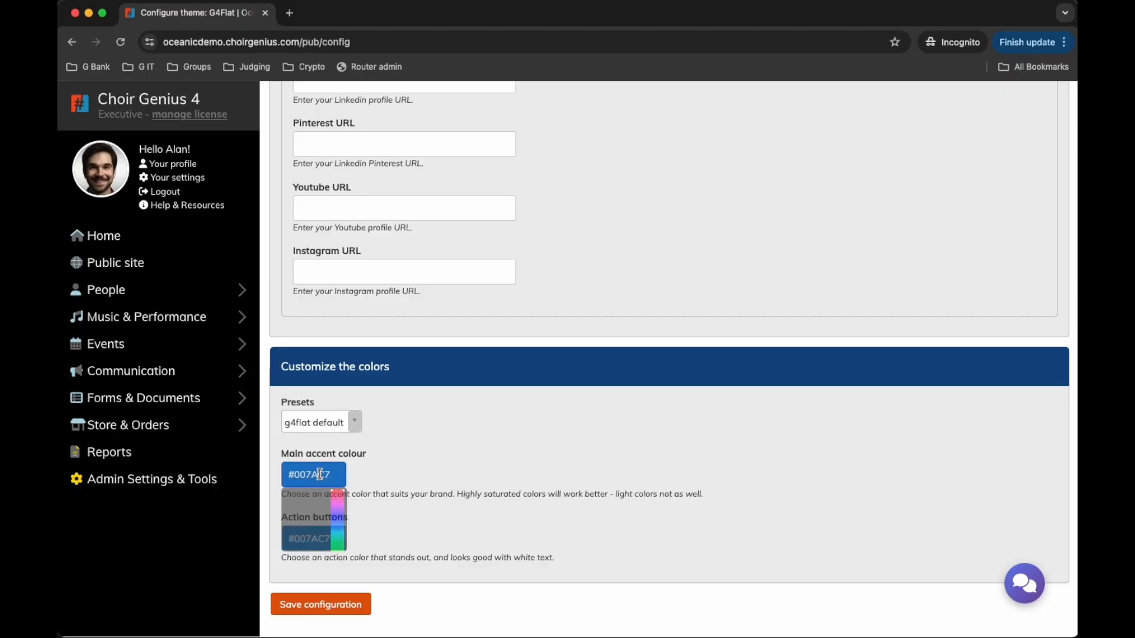
left_click(363, 521)
left_click(389, 474)
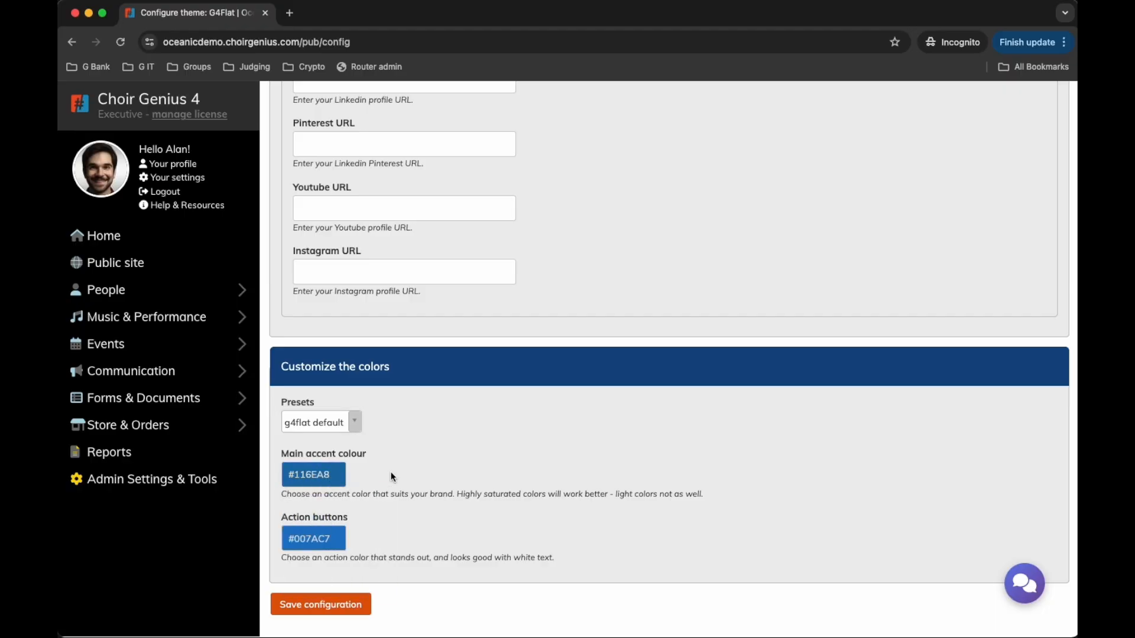
Set the theme's action button colour to a light orange and save the theme configuration.
left_click(304, 537)
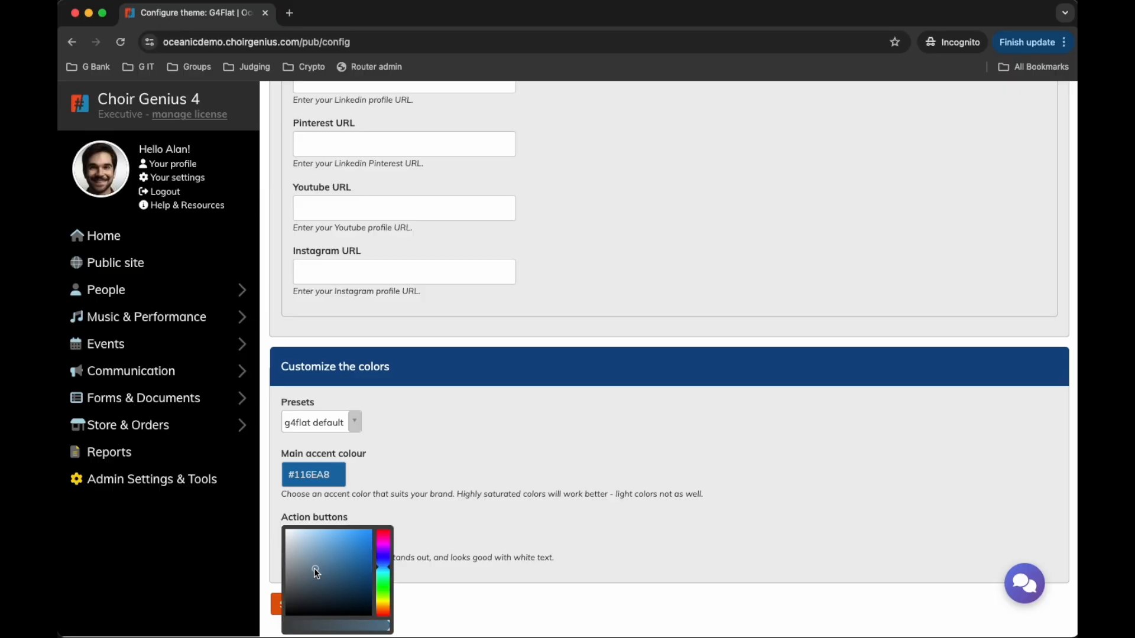
left_click_drag(383, 591, 383, 610)
left_click(331, 541)
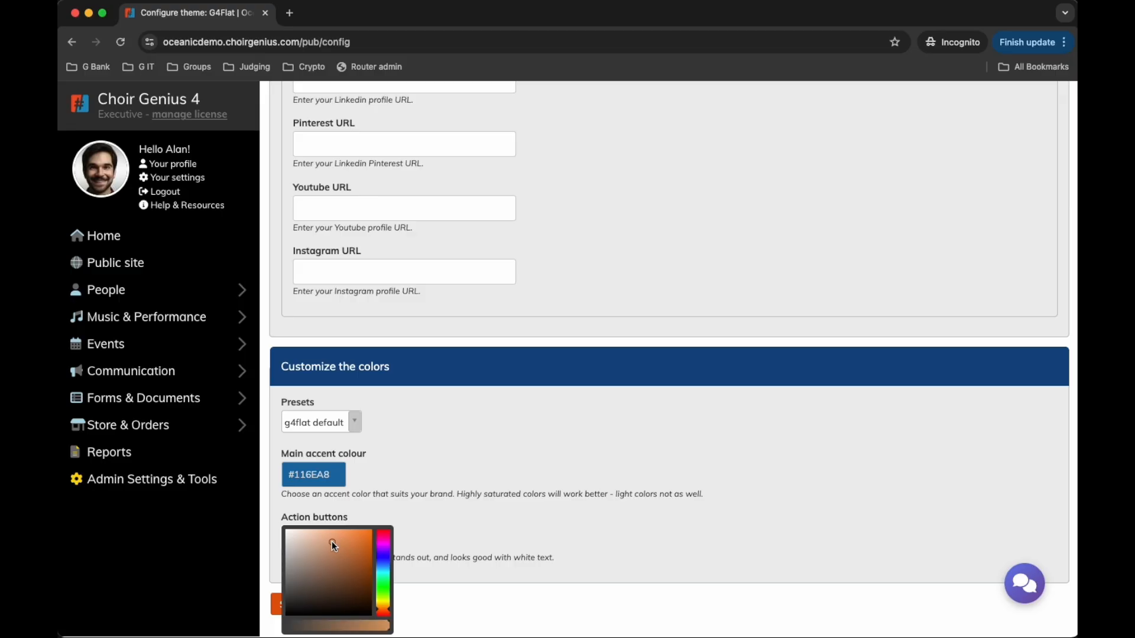
left_click(435, 494)
left_click(324, 604)
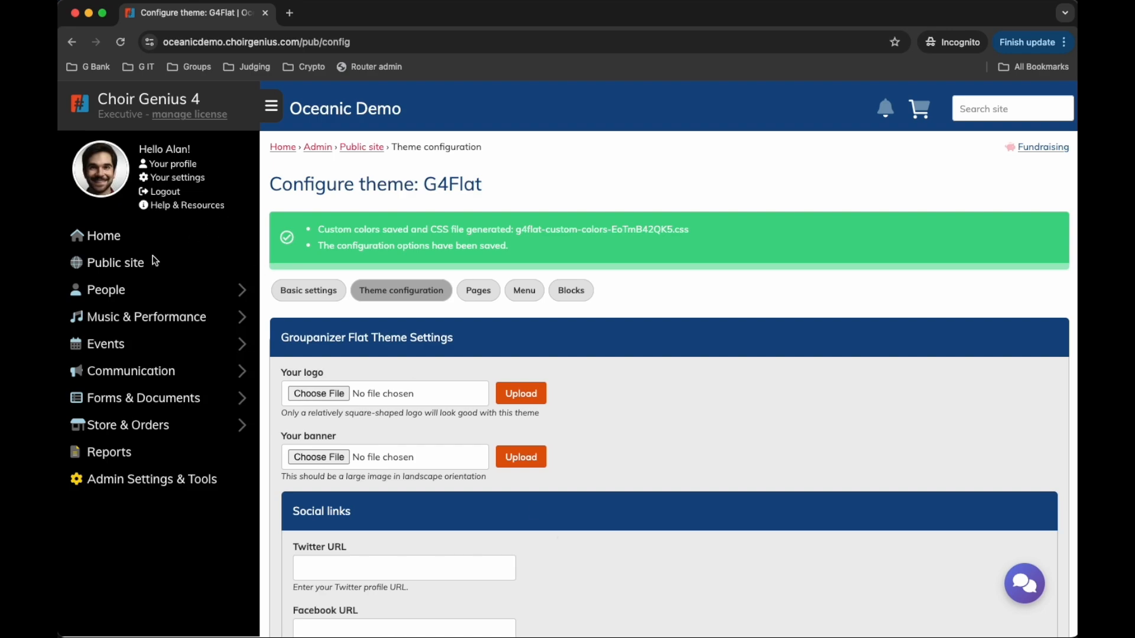
View the public site's home page to check the new accent and button colours.
left_click(132, 262)
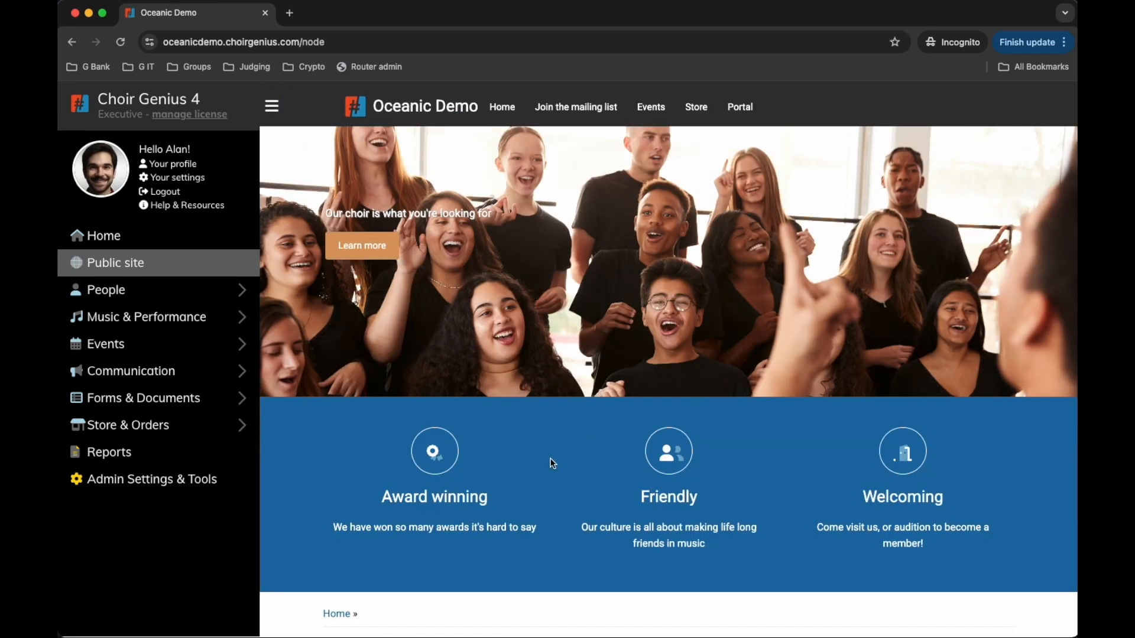
scroll(581, 478, "down", 5)
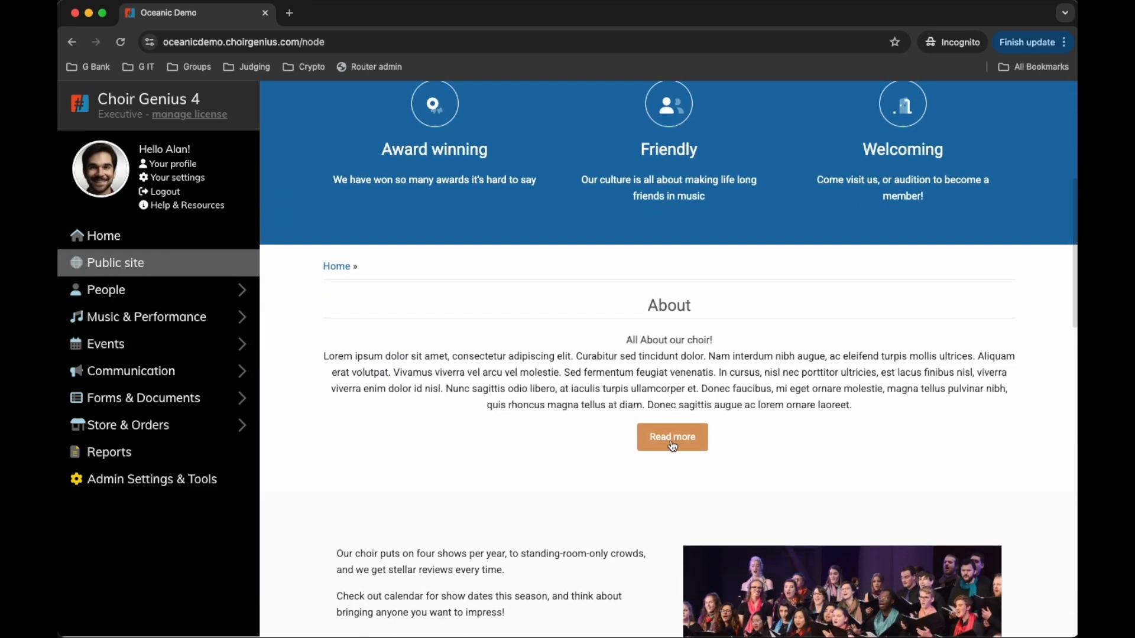
scroll(557, 437, "up", 5)
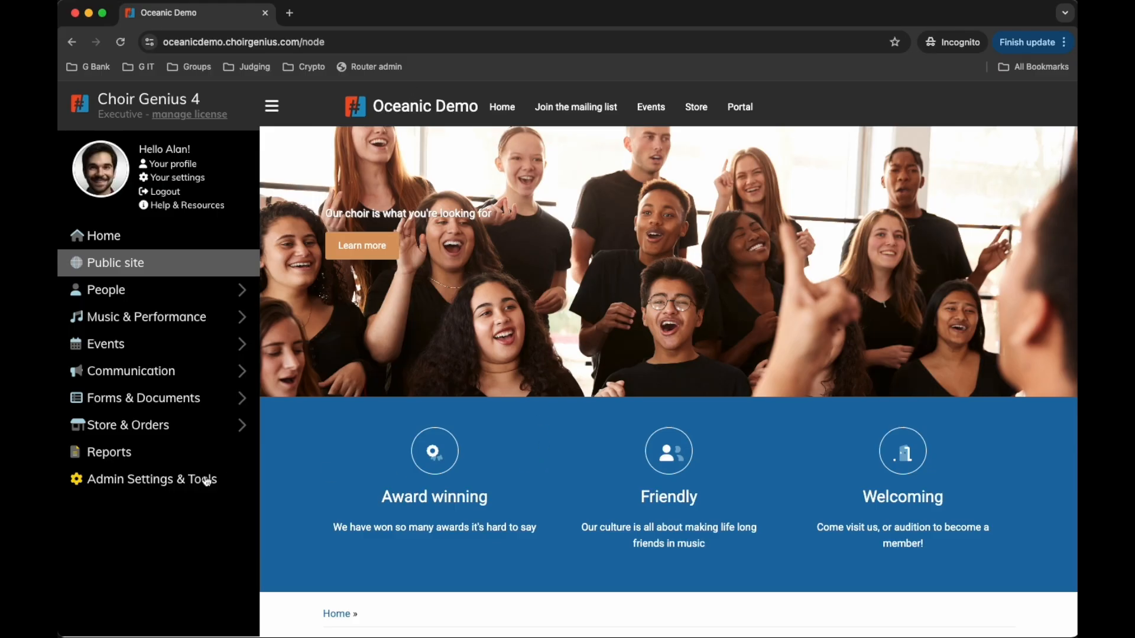
Open the public site's list of pages from the admin settings and tools.
left_click(157, 483)
scroll(534, 490, "down", 6)
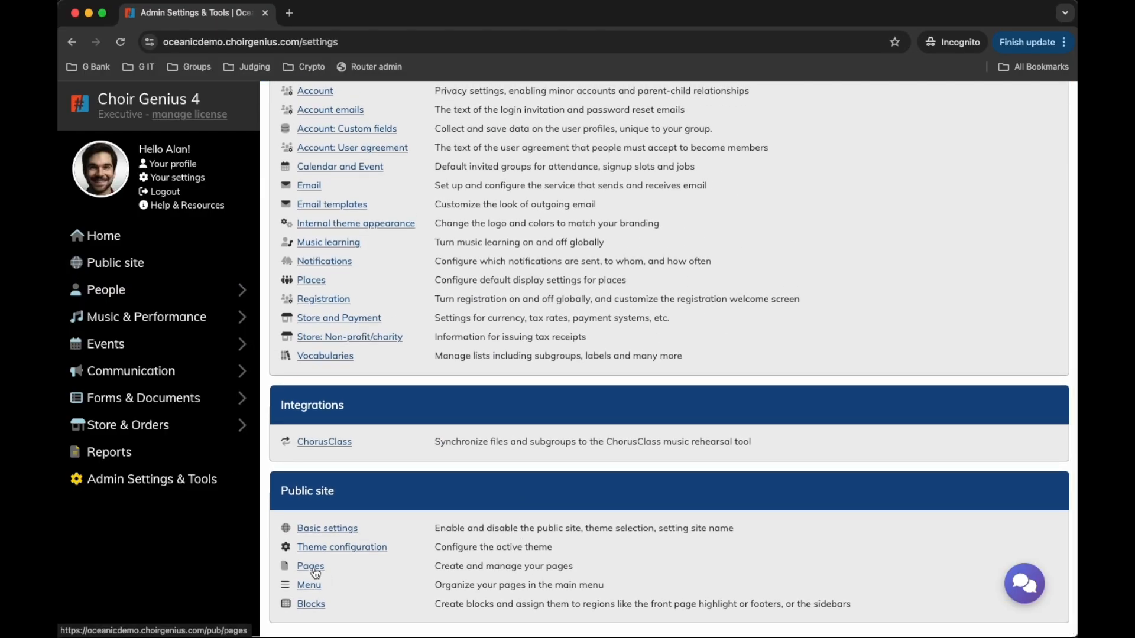
left_click(311, 566)
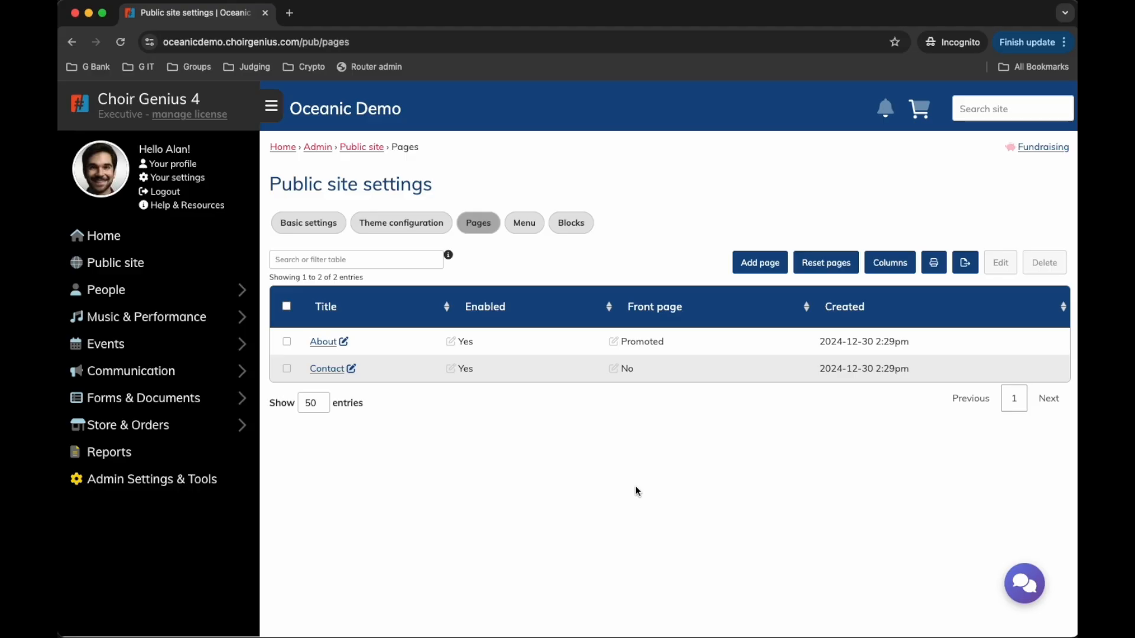
View the About page and read through its full content.
left_click(332, 347)
scroll(586, 467, "down", 5)
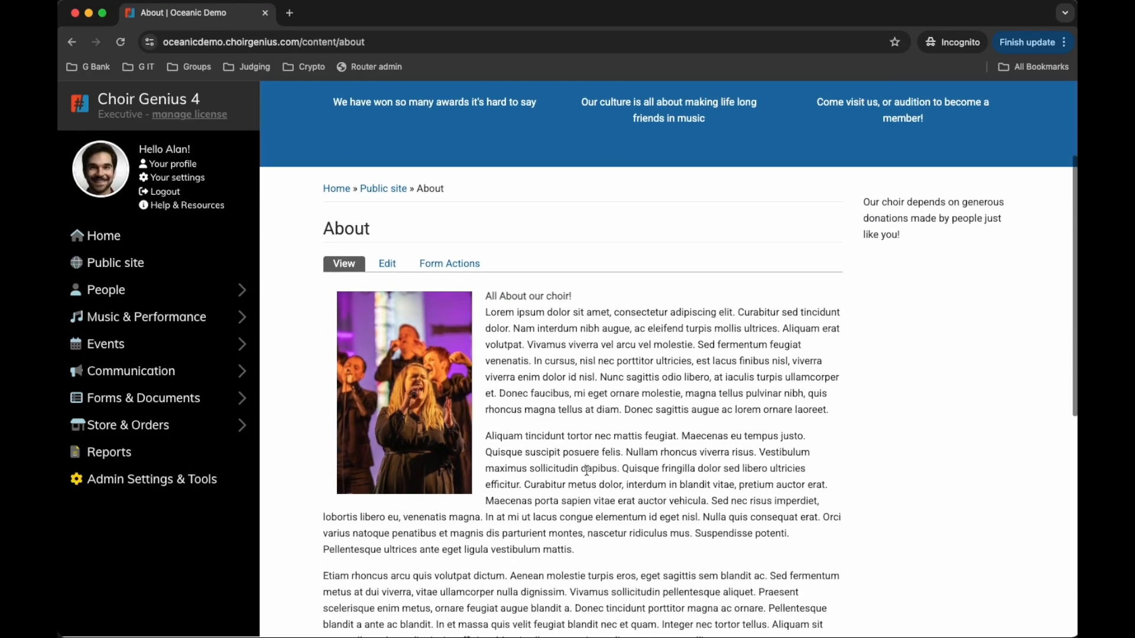
scroll(586, 471, "down", 8)
scroll(588, 475, "up", 3)
scroll(587, 469, "up", 6)
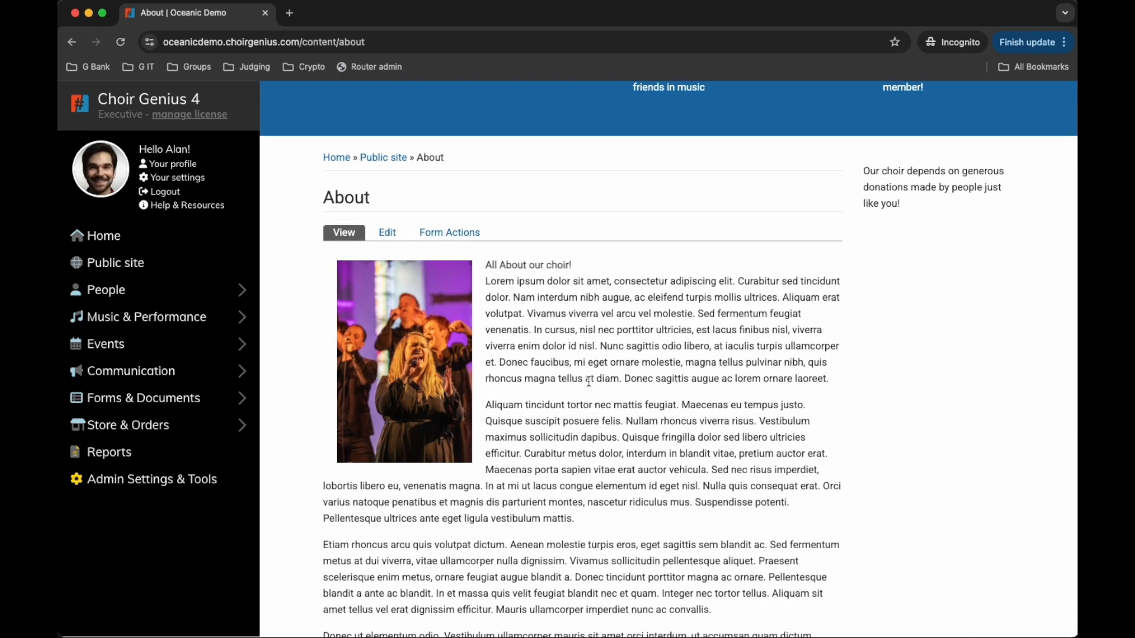
Open the About page for editing and review its title, summary, body, images and menu settings.
left_click(388, 233)
scroll(641, 368, "down", 5)
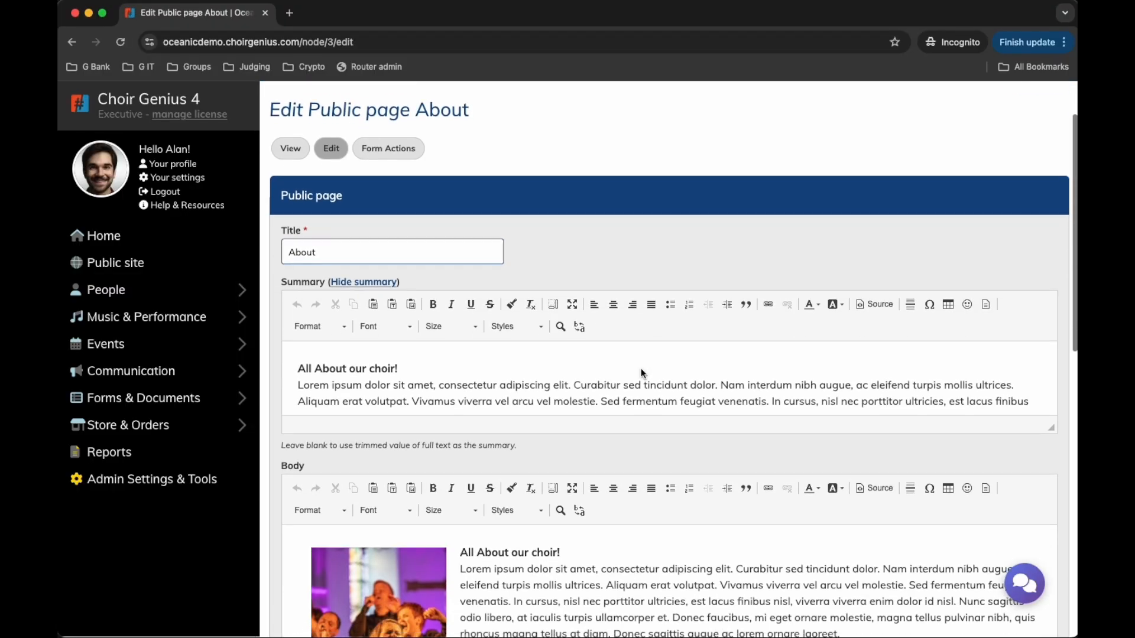
scroll(641, 368, "down", 1)
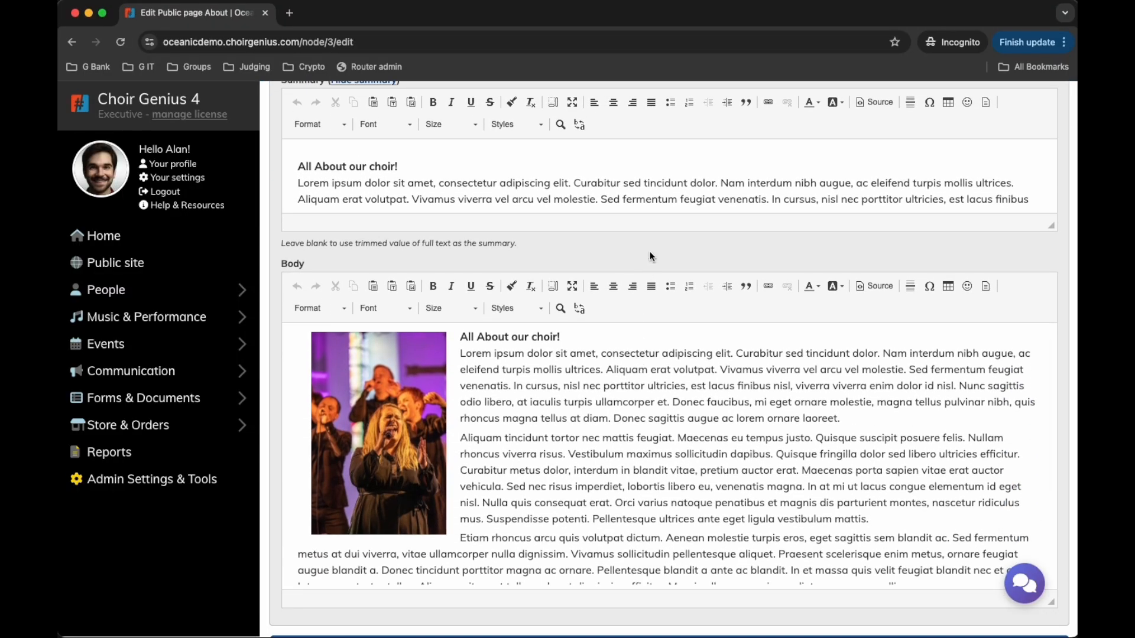
scroll(650, 253, "down", 4)
scroll(652, 416, "down", 10)
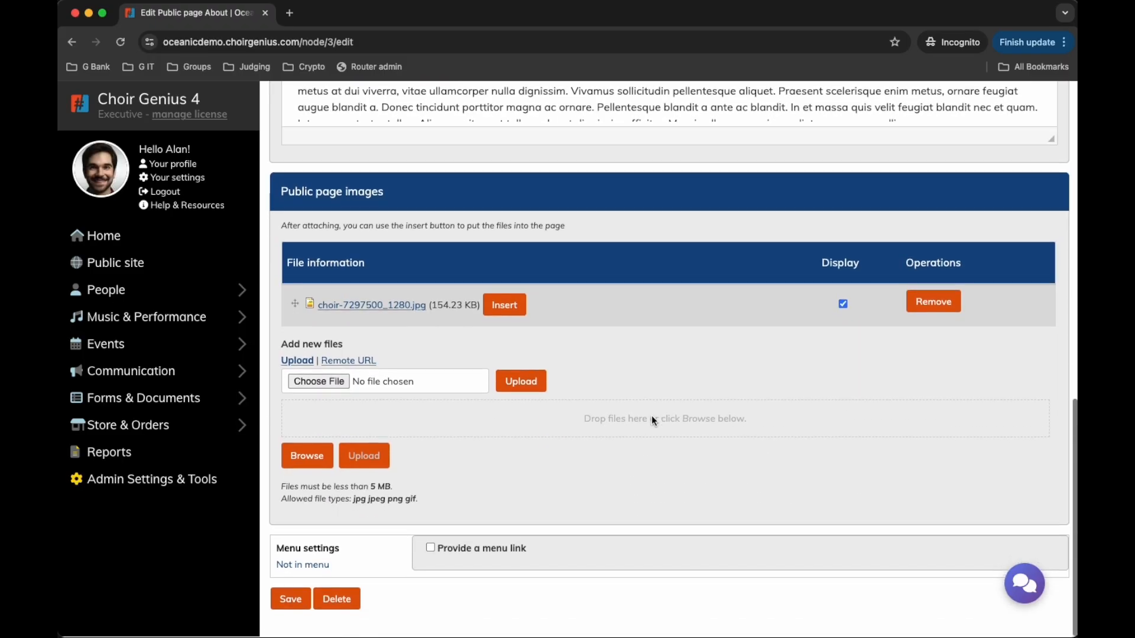
scroll(651, 419, "up", 15)
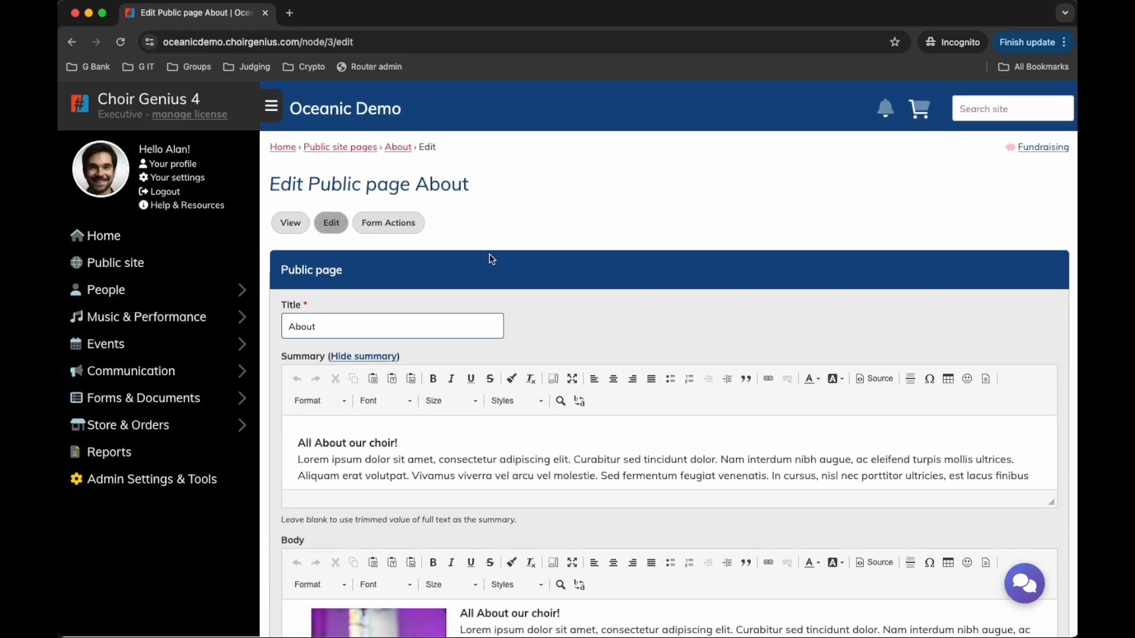
Leave the About page's edit form without changes and review the published page from end to end.
left_click(290, 222)
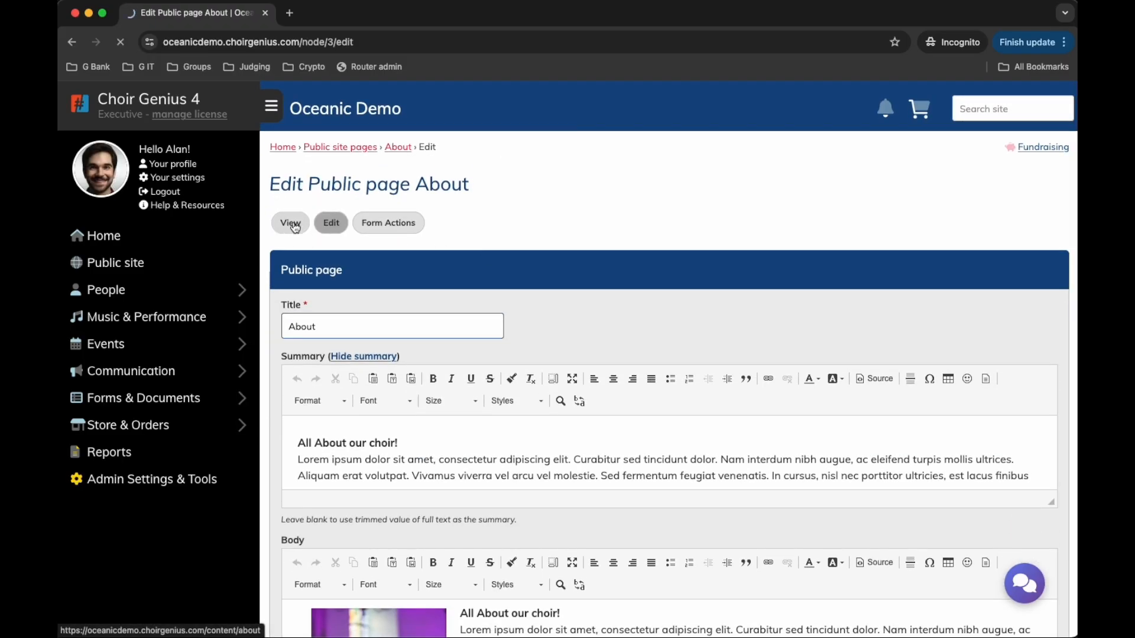
scroll(606, 384, "down", 3)
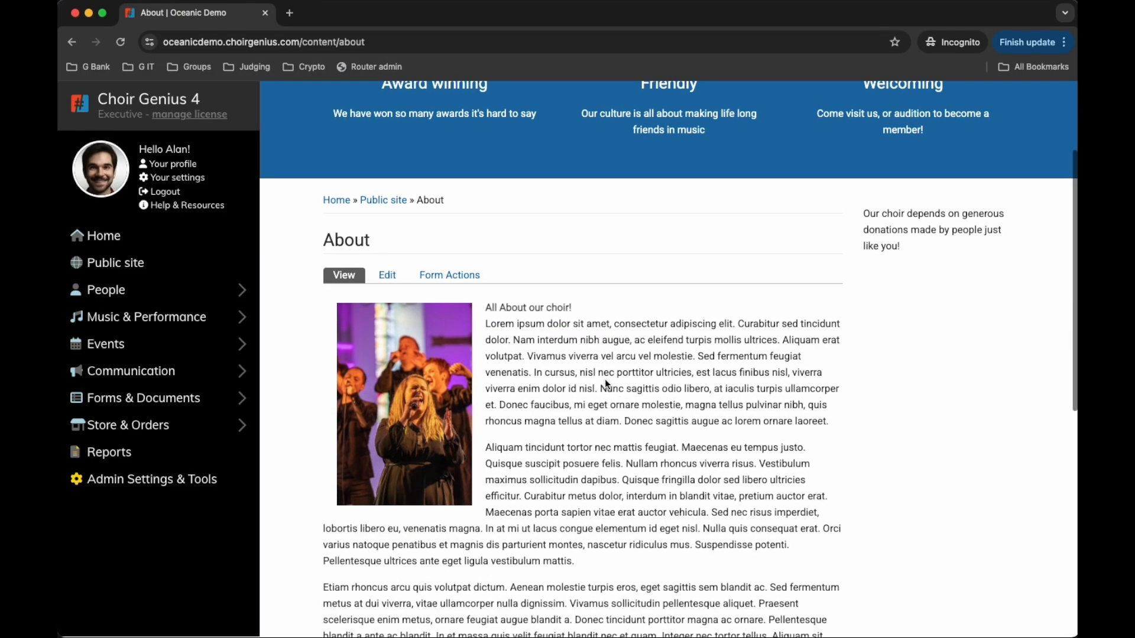
scroll(605, 385, "down", 8)
scroll(606, 381, "up", 10)
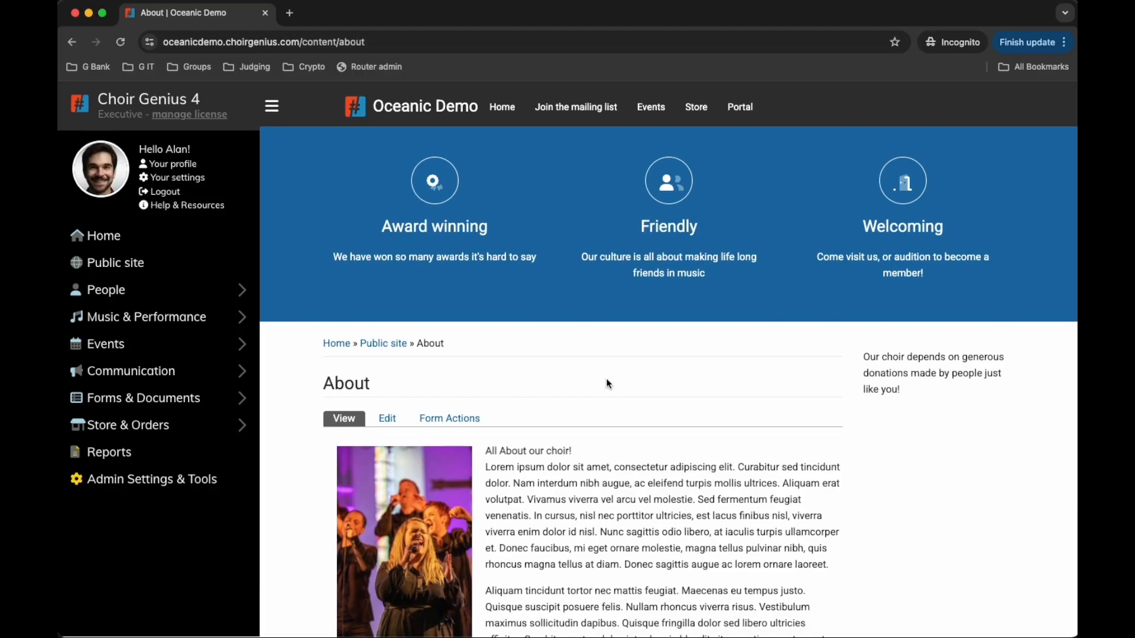
Open the public site's menu settings from the admin settings and tools.
left_click(199, 479)
scroll(588, 451, "down", 5)
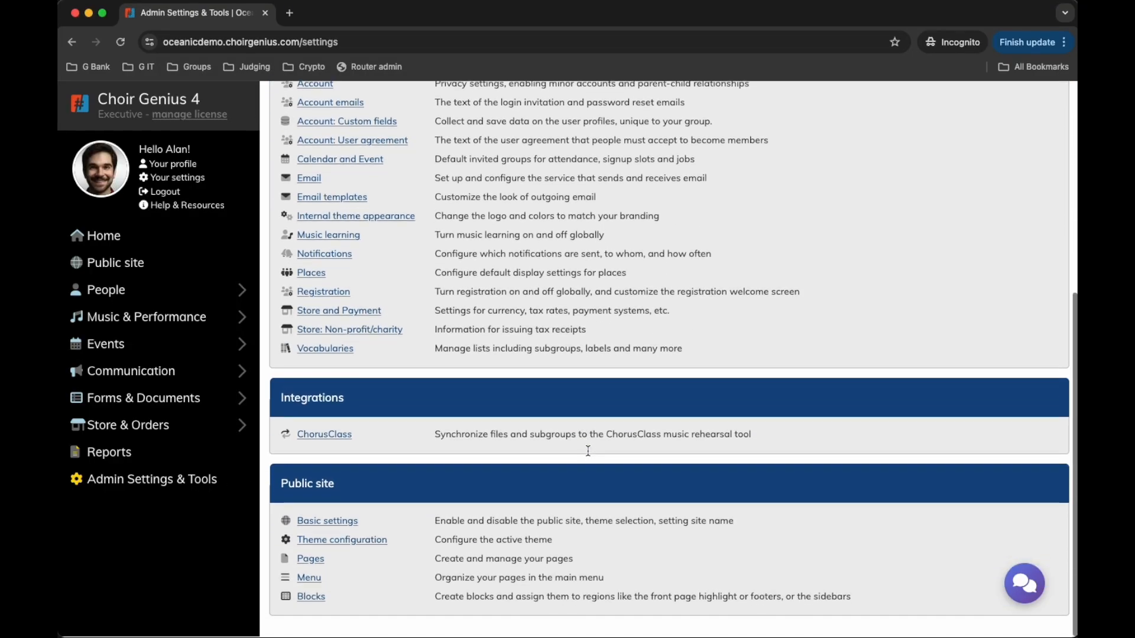
left_click(313, 585)
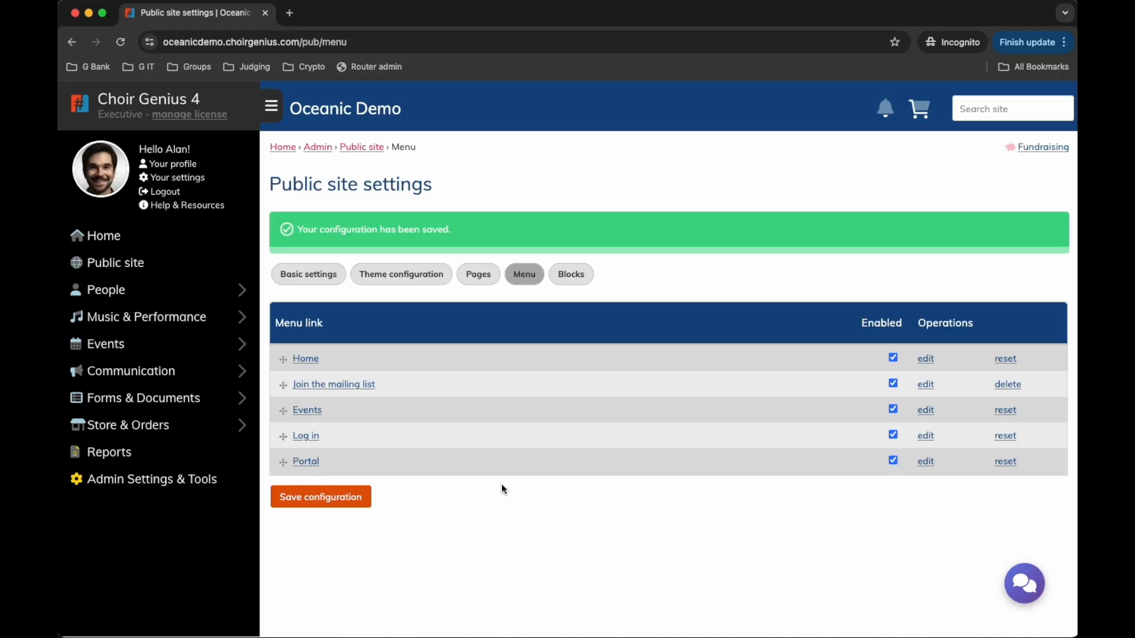
Open the public site's block layout and examine the home page regions, normal page regions and available blocks.
left_click(572, 273)
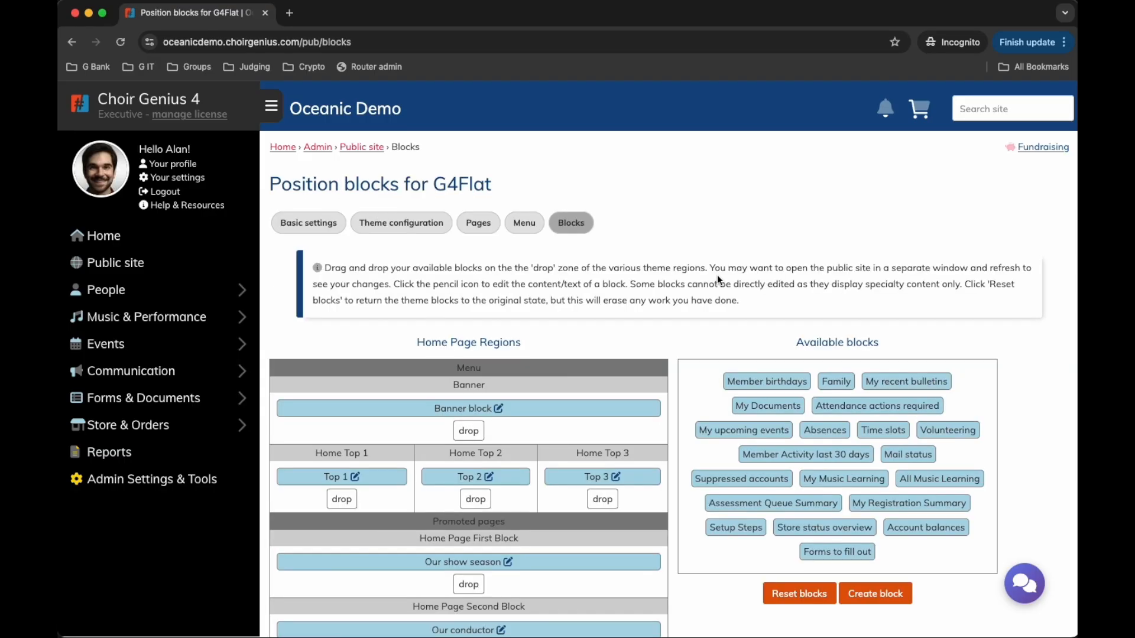
scroll(700, 373, "down", 2)
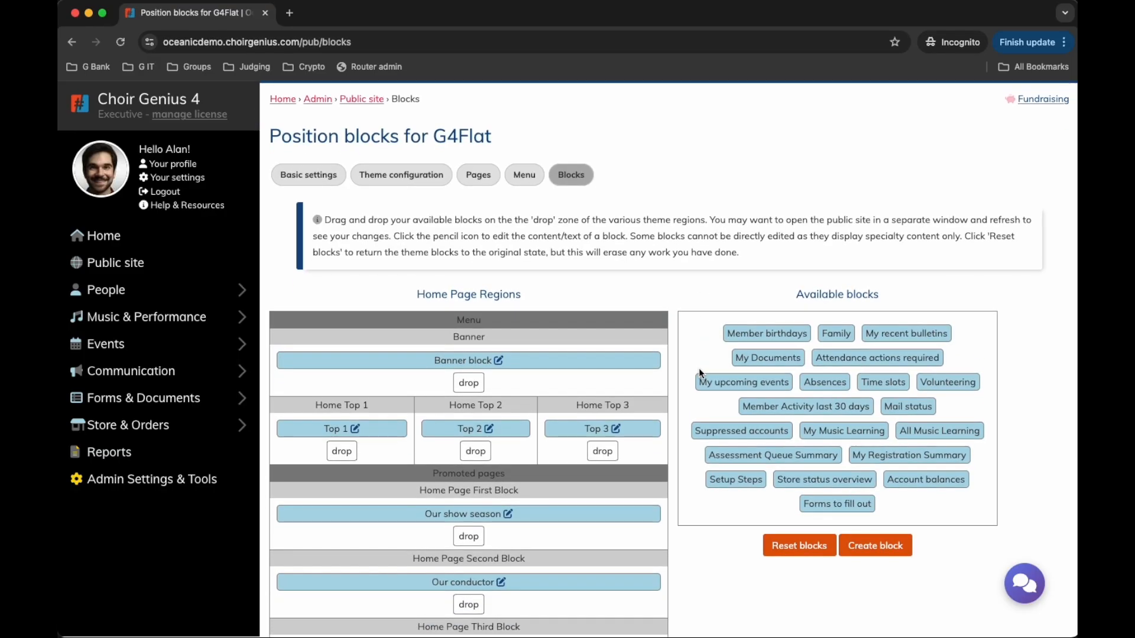
scroll(677, 497, "down", 1)
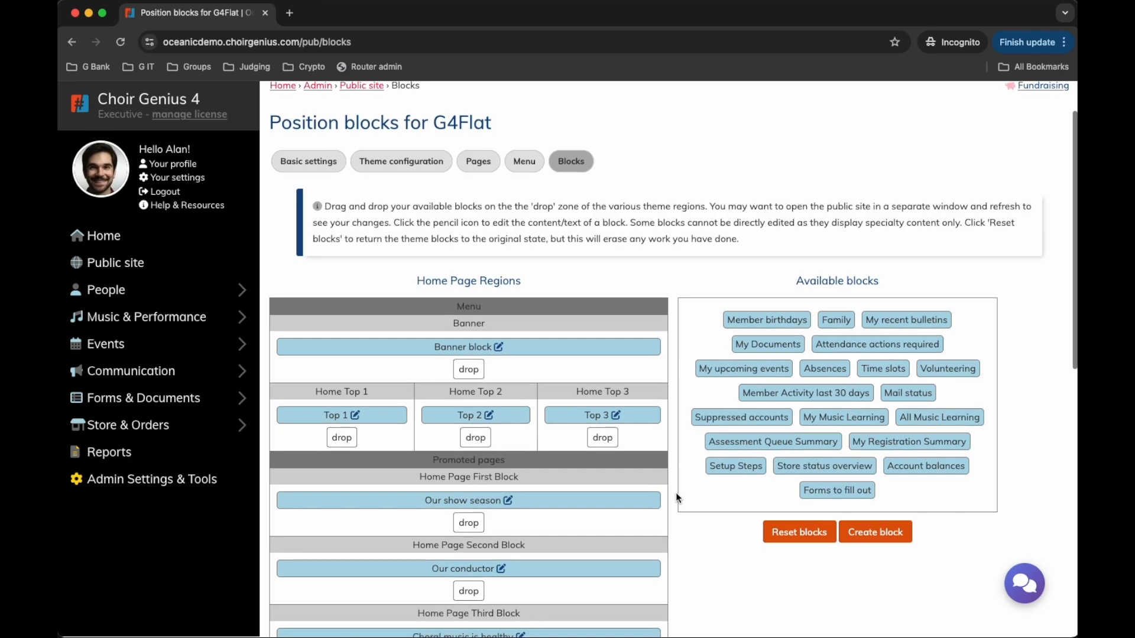
scroll(677, 496, "down", 5)
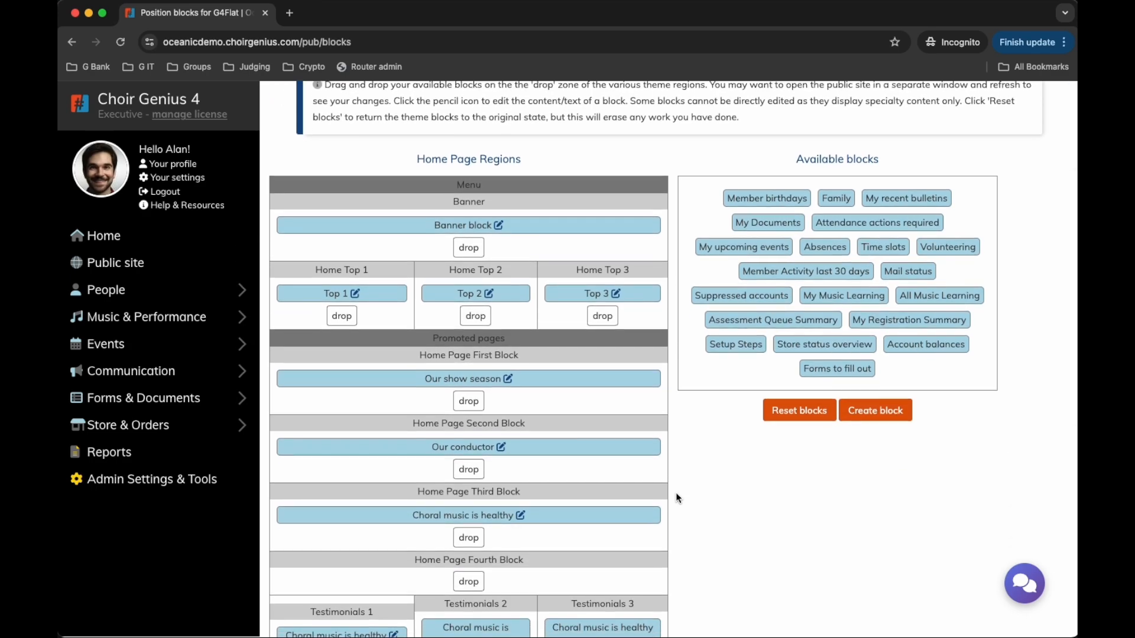
scroll(677, 498, "down", 15)
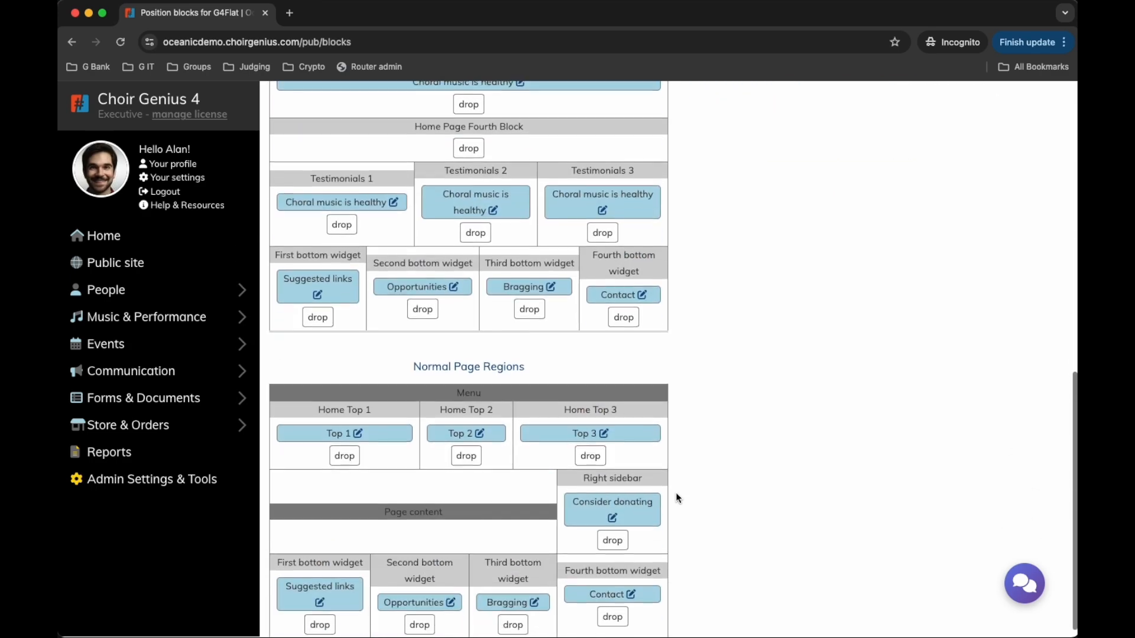
scroll(676, 492, "up", 14)
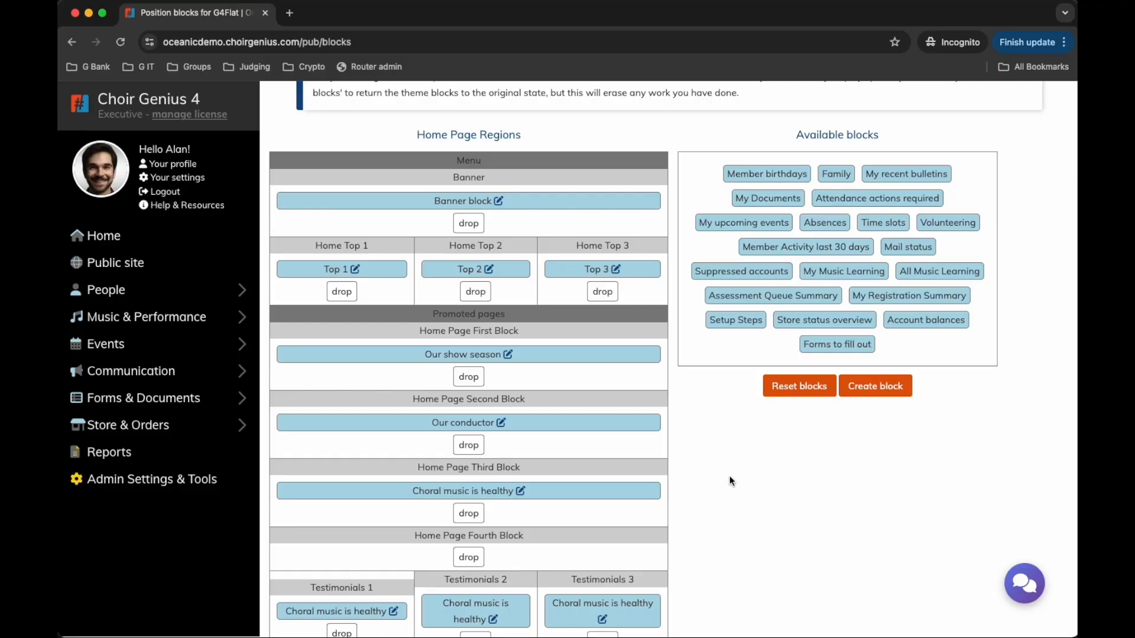
scroll(730, 477, "down", 4)
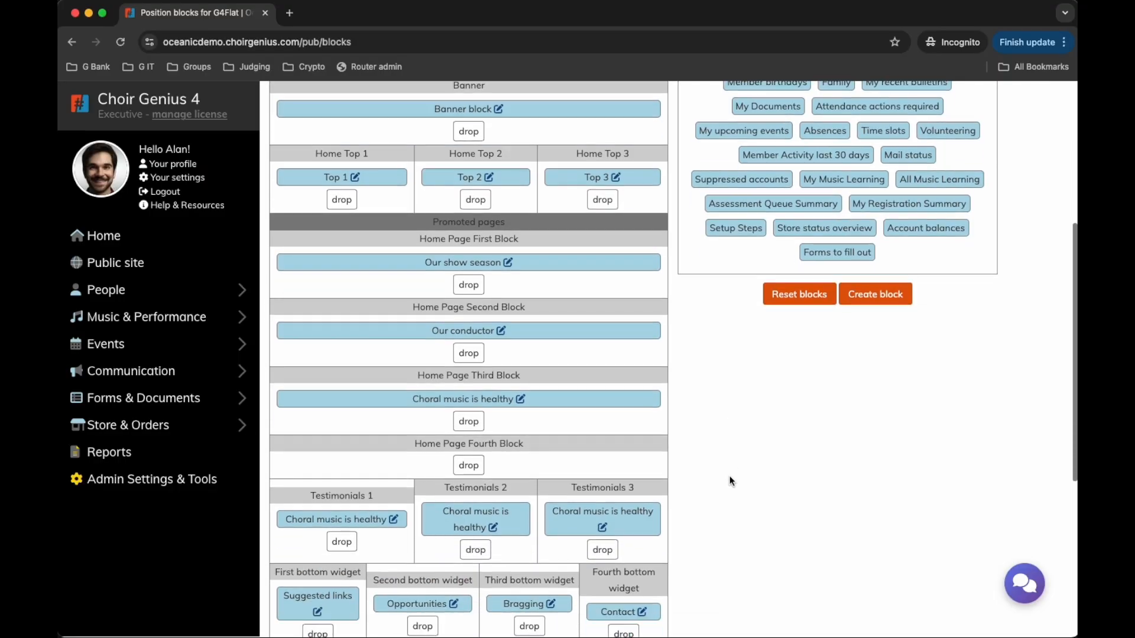
scroll(730, 477, "up", 3)
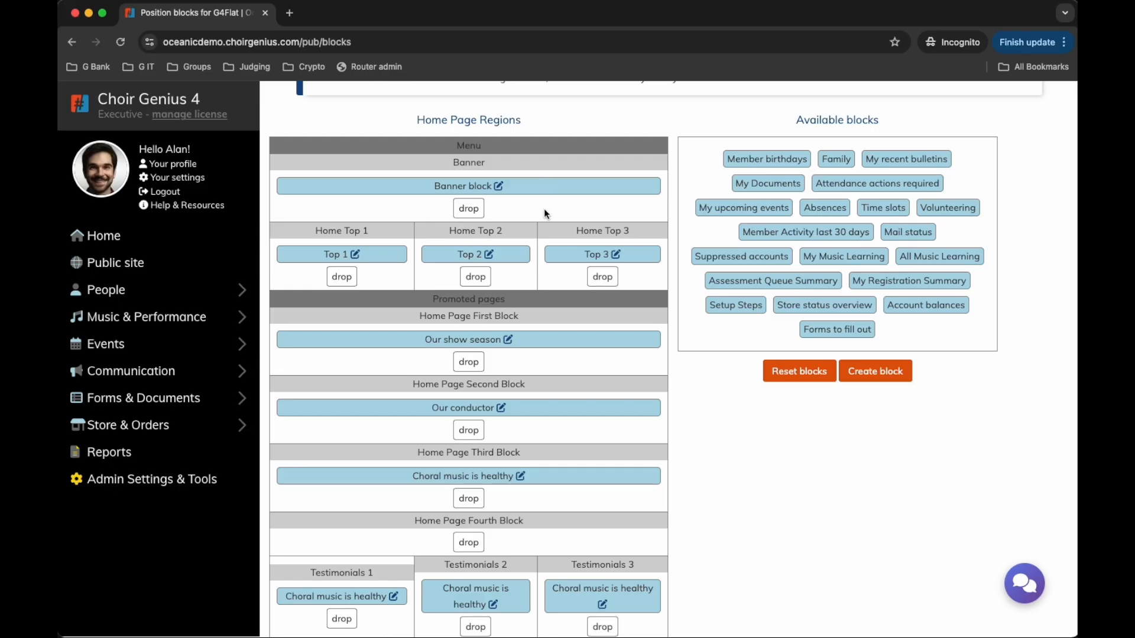
Open the Banner block for editing, review its title, body and image options, and return to the block layout.
left_click(499, 186)
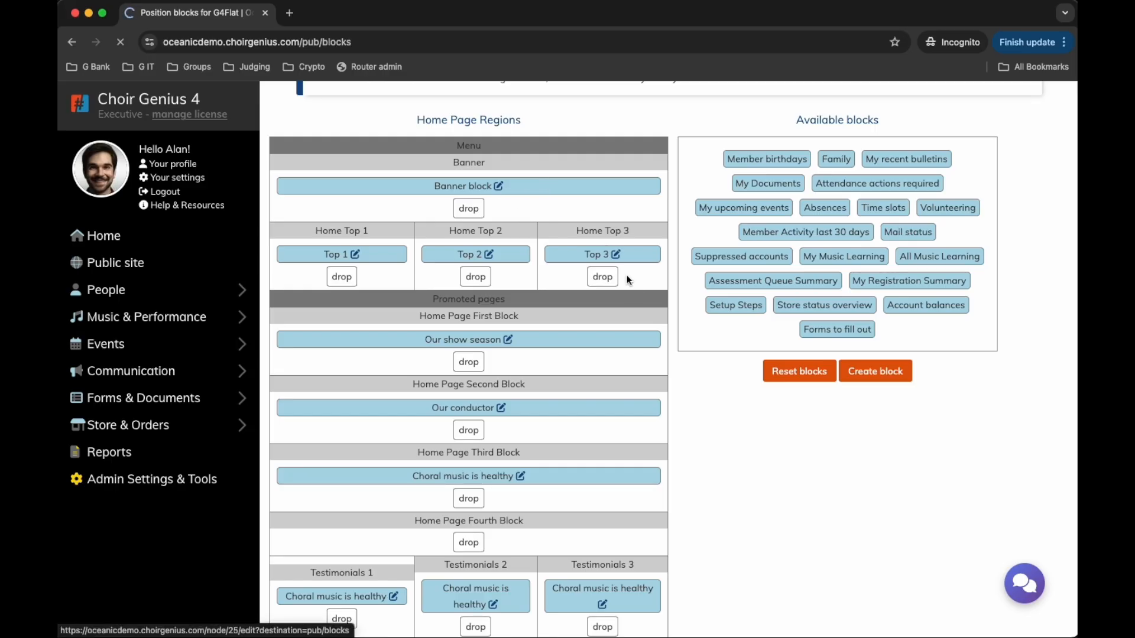
scroll(684, 424, "down", 4)
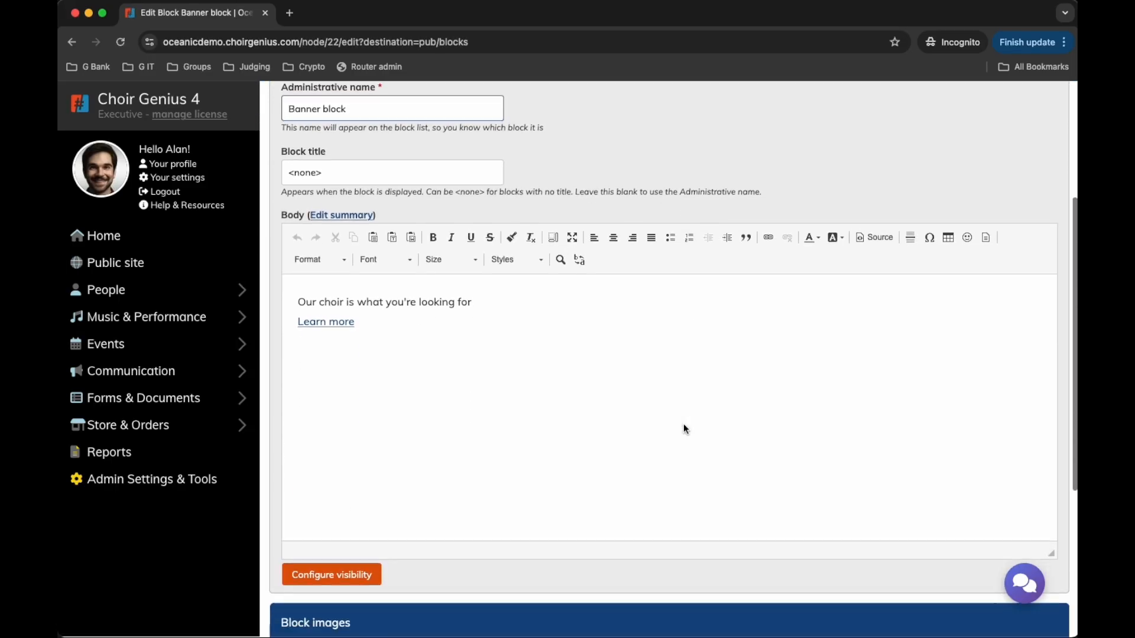
scroll(684, 428, "down", 3)
scroll(683, 428, "up", 6)
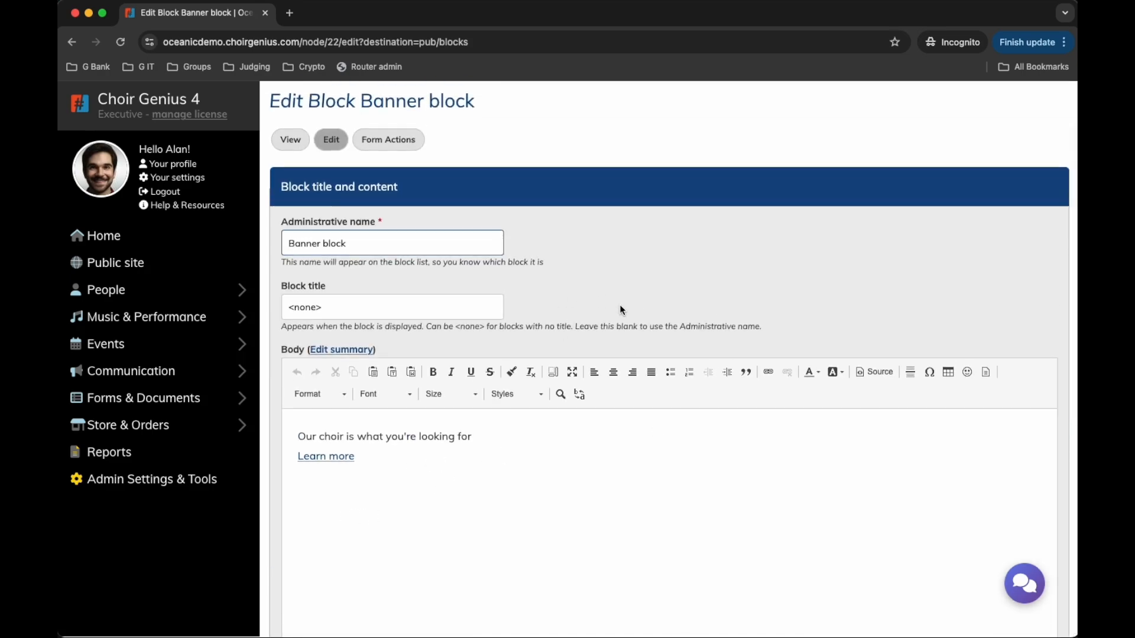
scroll(620, 309, "down", 7)
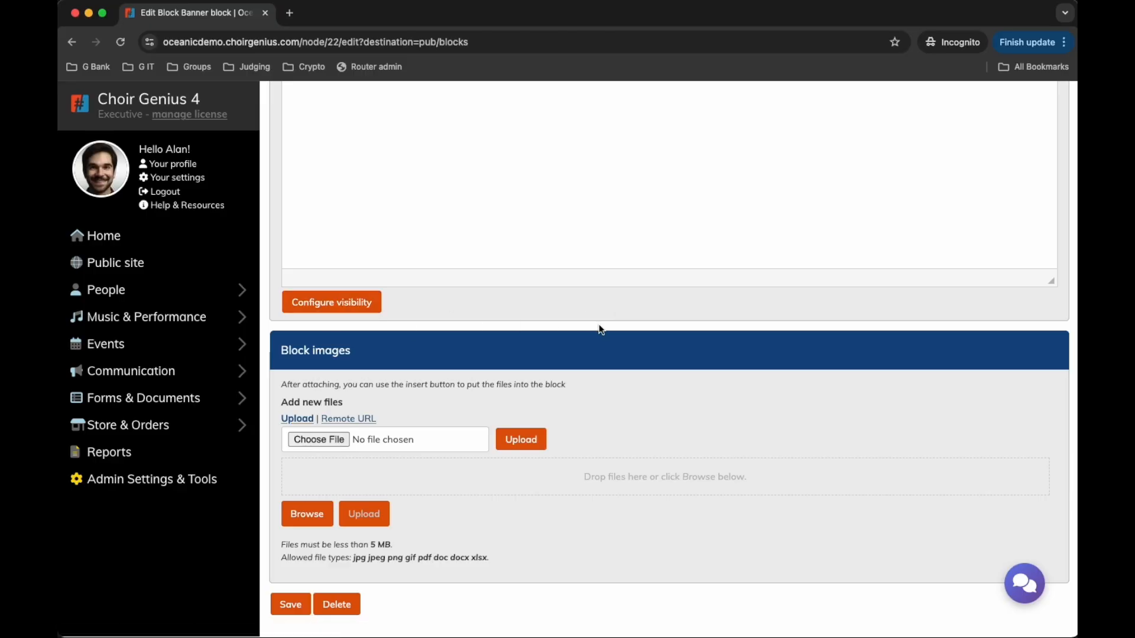
scroll(600, 329, "up", 7)
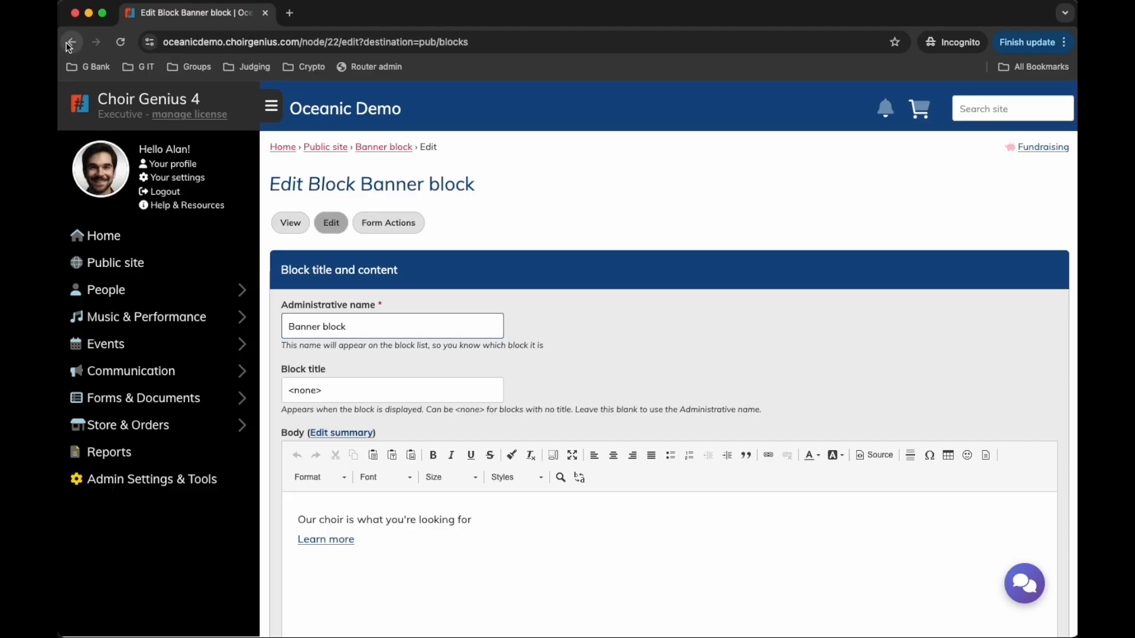
left_click(70, 42)
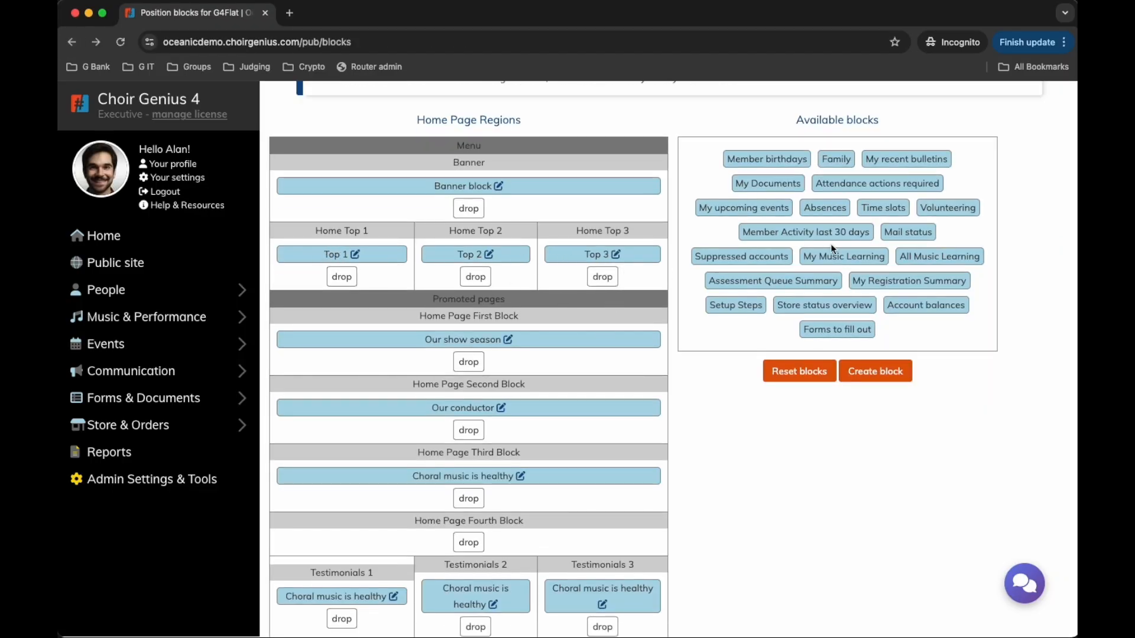
Examine how blocks are assigned to the home page and normal page regions, including testimonials, bottom widgets and the right sidebar.
scroll(627, 452, "down", 3)
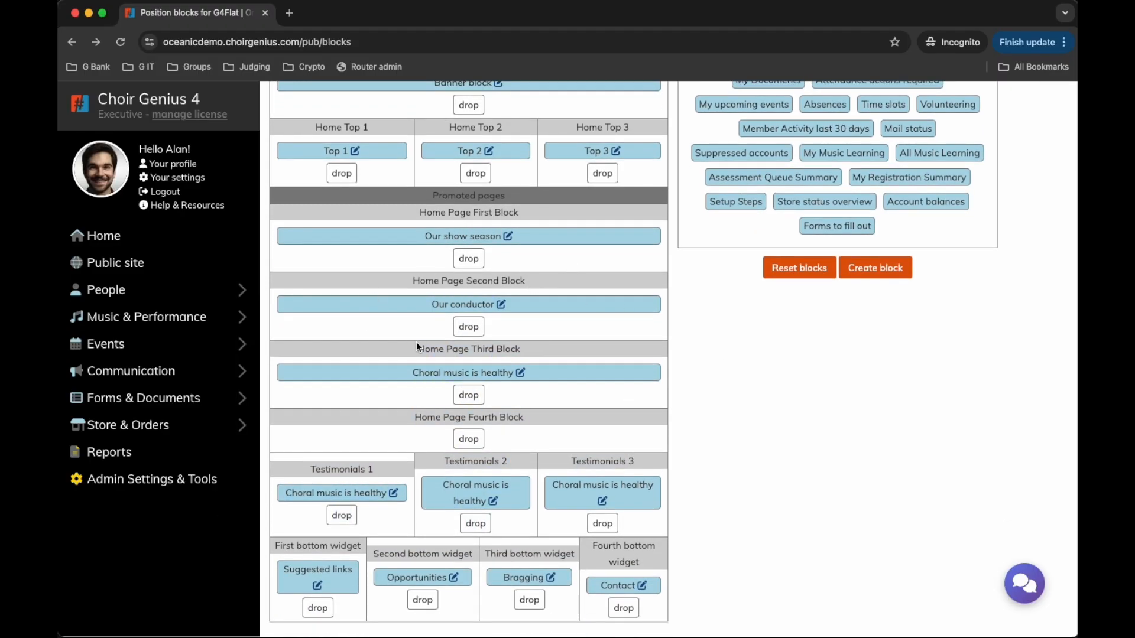
scroll(523, 442, "down", 3)
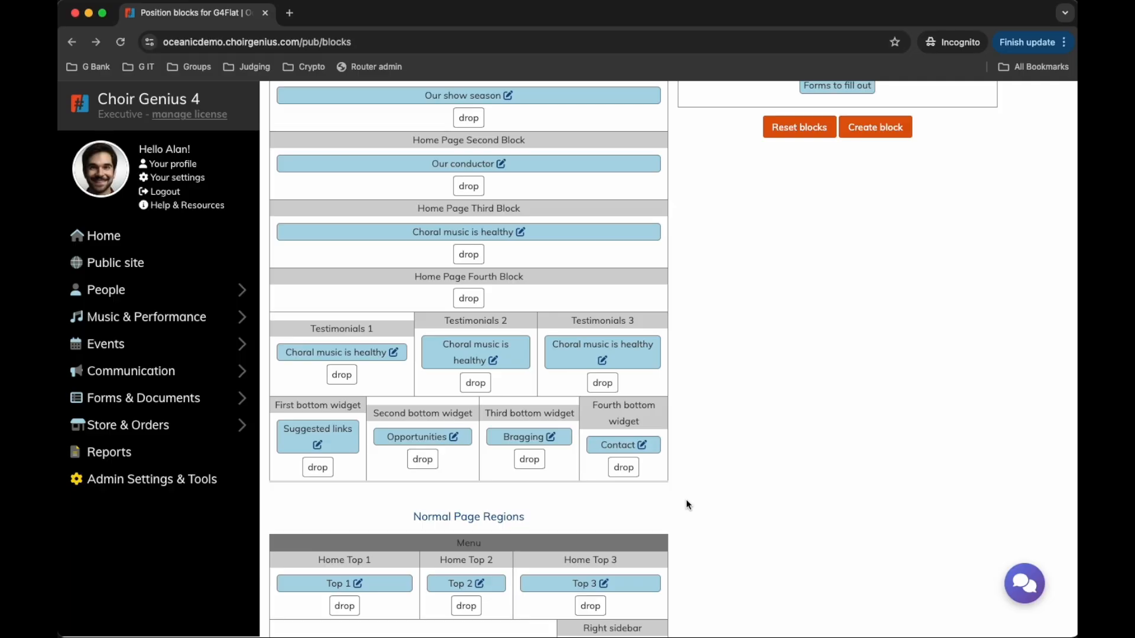
scroll(688, 505, "down", 3)
scroll(688, 505, "down", 1)
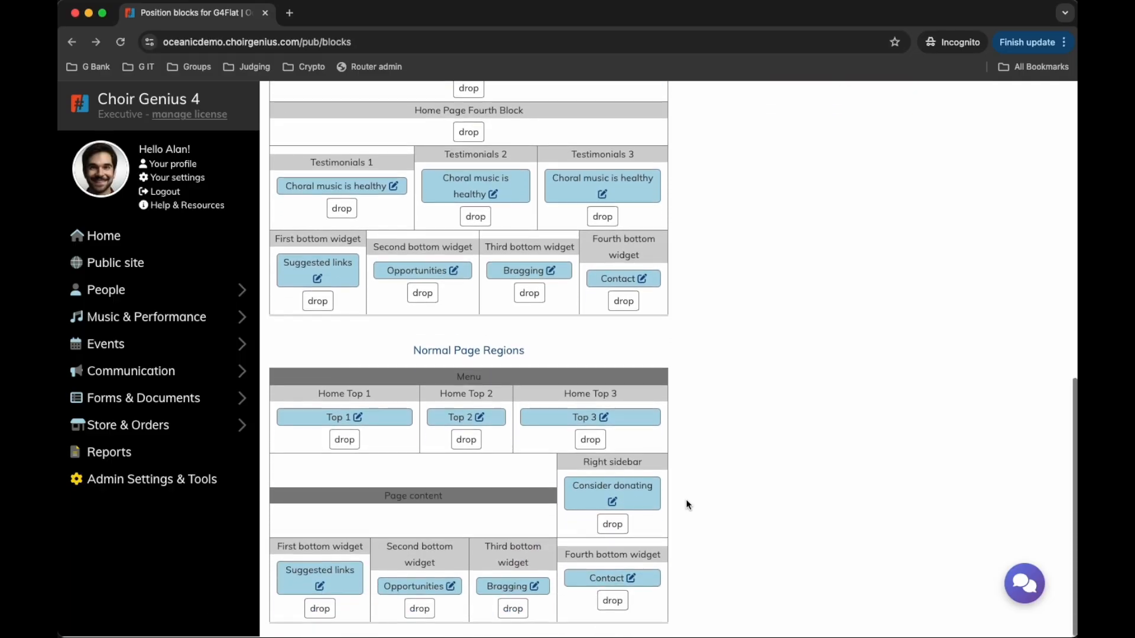
scroll(413, 519, "up", 1)
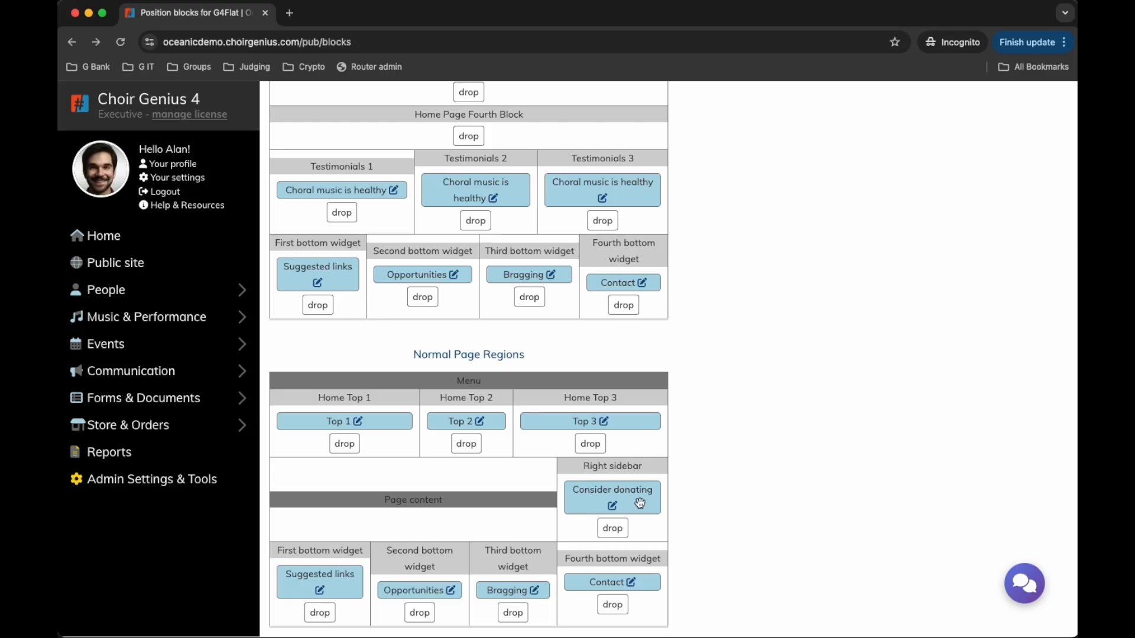
scroll(638, 502, "up", 5)
scroll(640, 502, "down", 6)
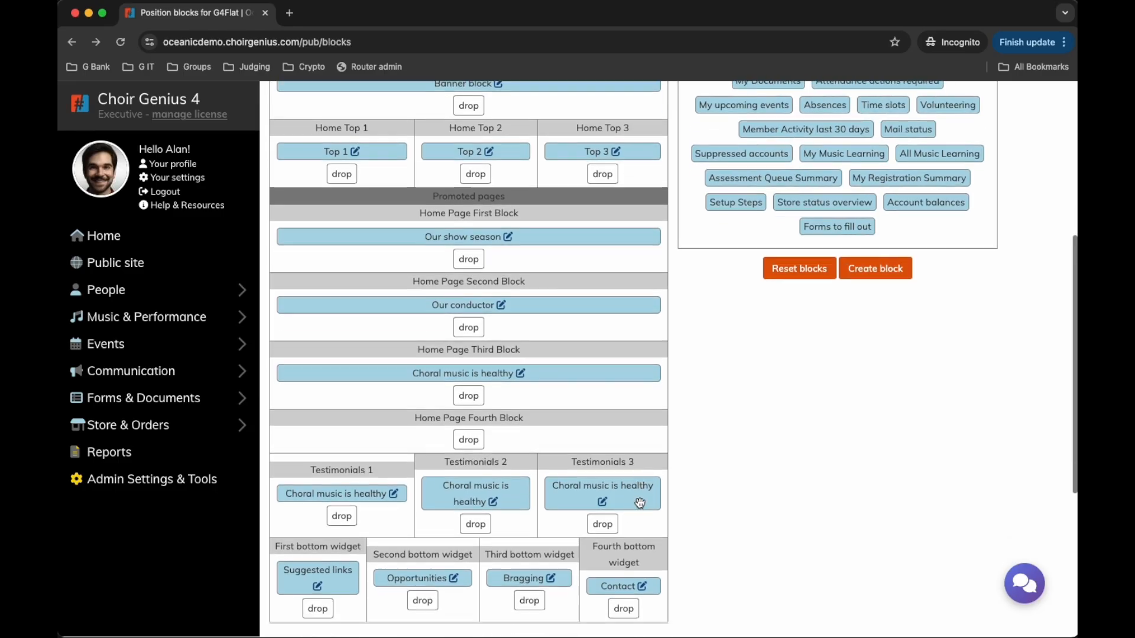
scroll(639, 502, "up", 10)
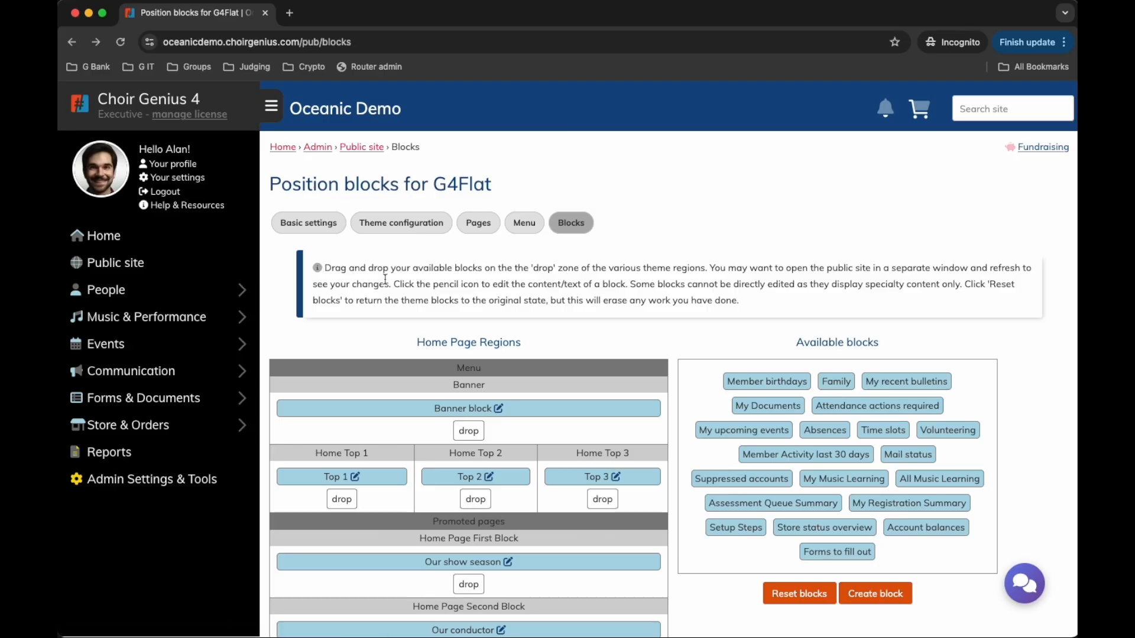
left_click(107, 239)
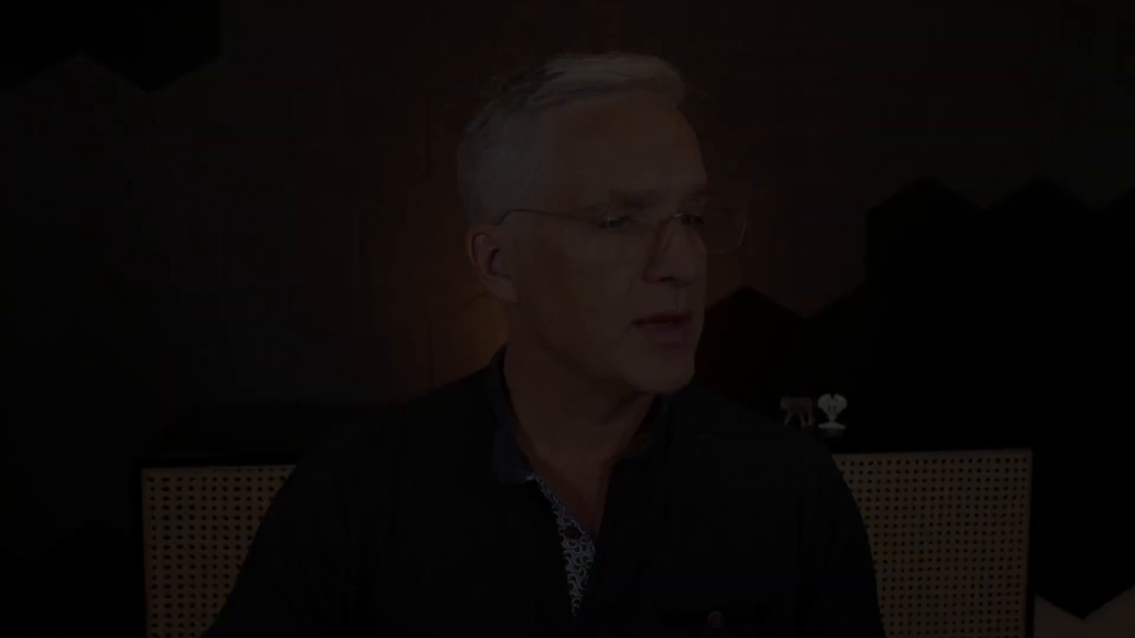